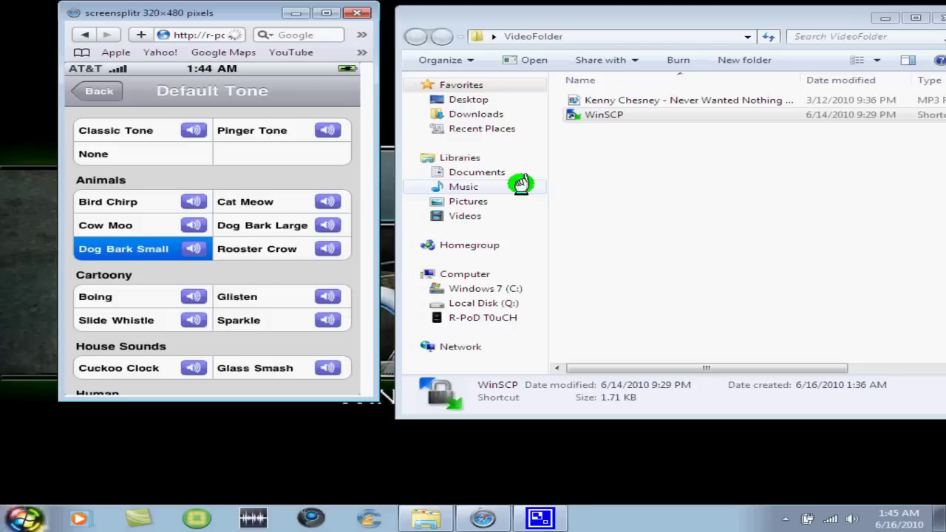
Step: Show TextFree's Default Tone list in the iPod view, with Dog Bark Small as the current tone
click(431, 142)
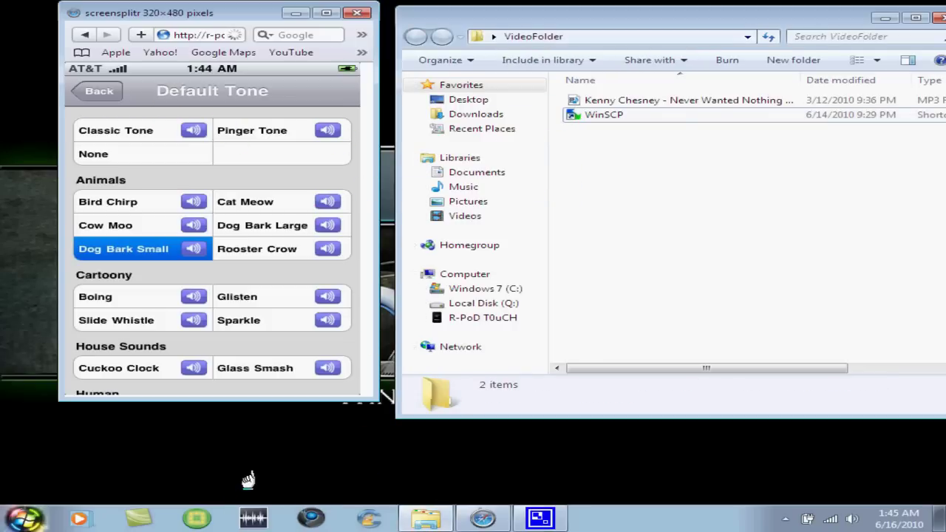
Step: Launch WinSCP and log in over SFTP as root using the iPod's IP address and password
click(606, 112)
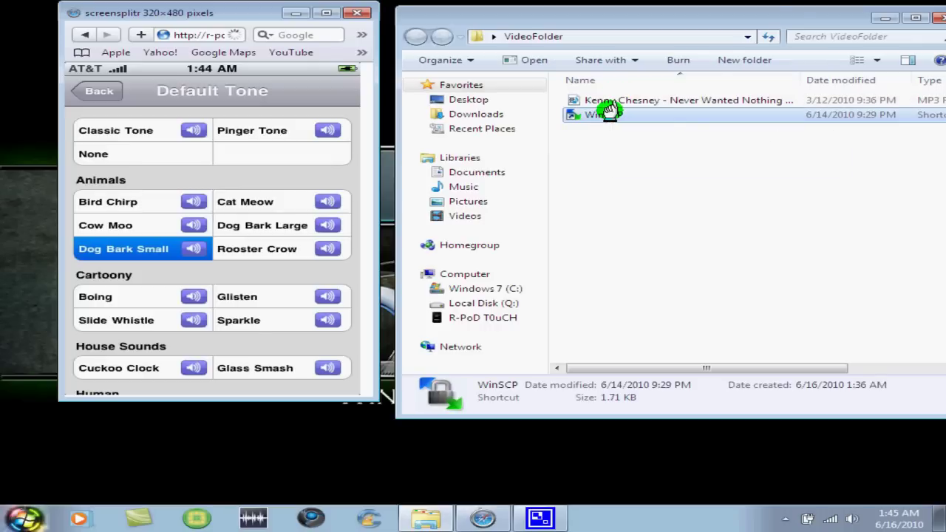
double_click(607, 111)
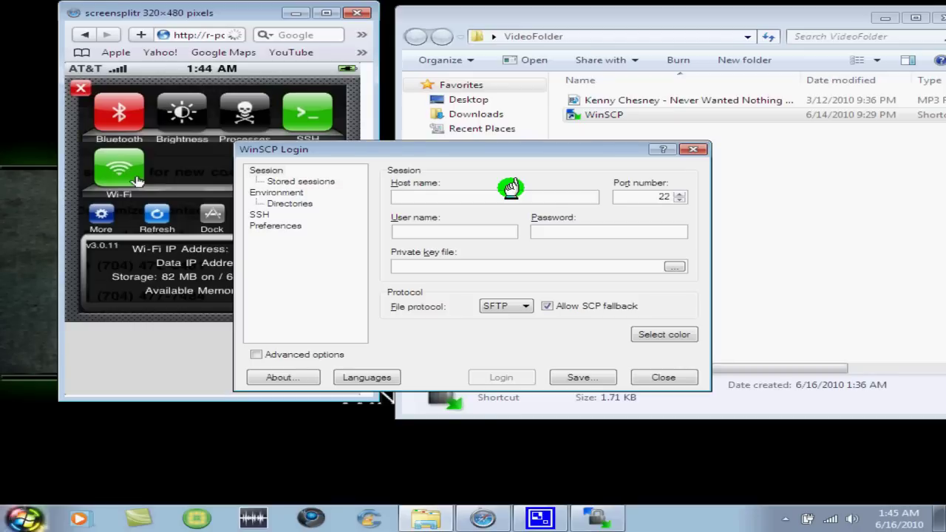
text(19)
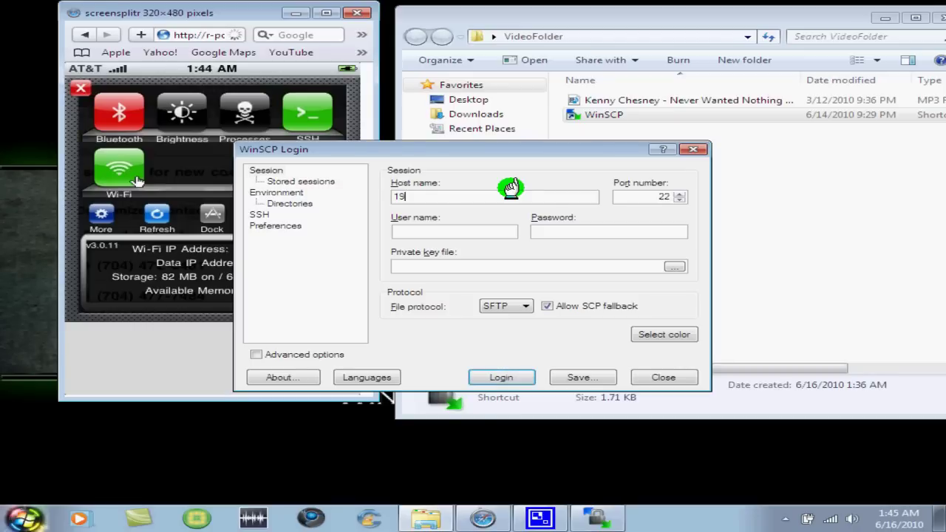
text(2.168.2.)
key(Tab)
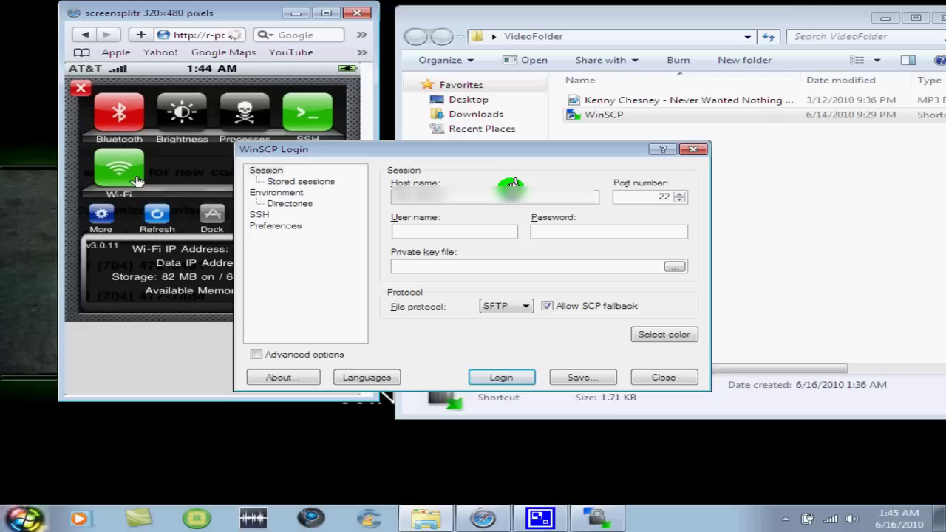
text(root)
key(Tab)
text(alpine)
key(Return)
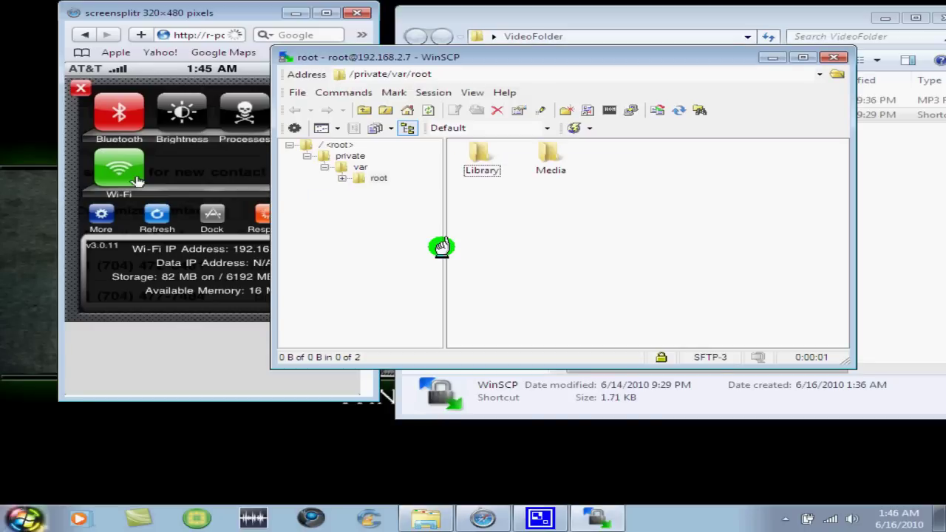
Step: Go up from /private/var/root to mobile > Applications and open the 5776473B… app folder
click(359, 109)
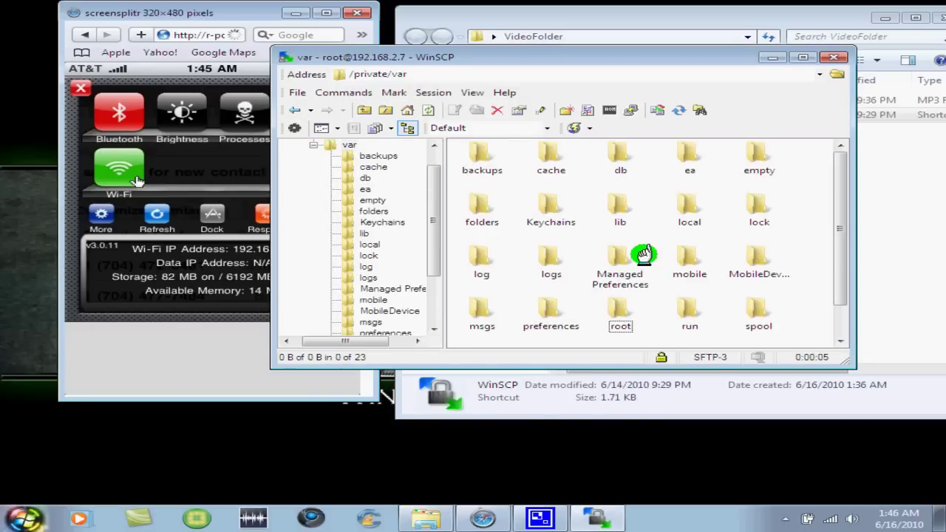
drag(836, 258, 838, 285)
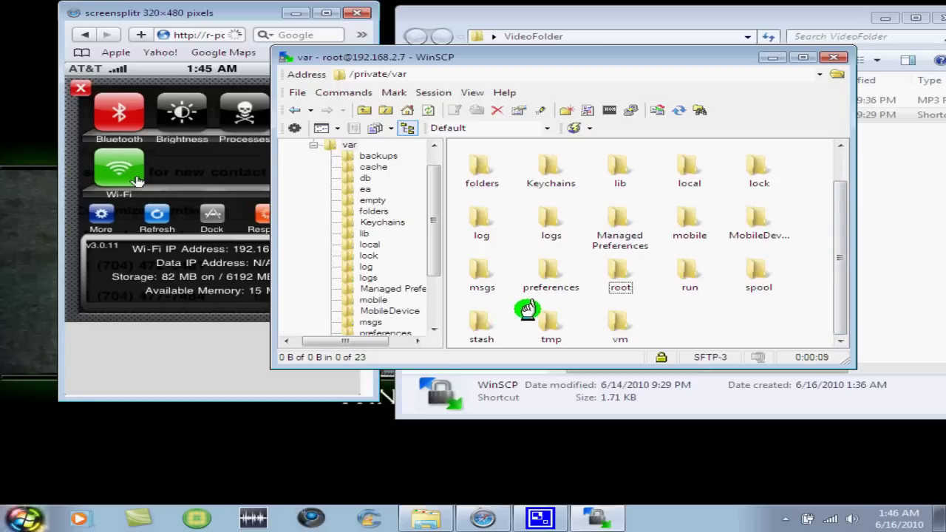
click(681, 212)
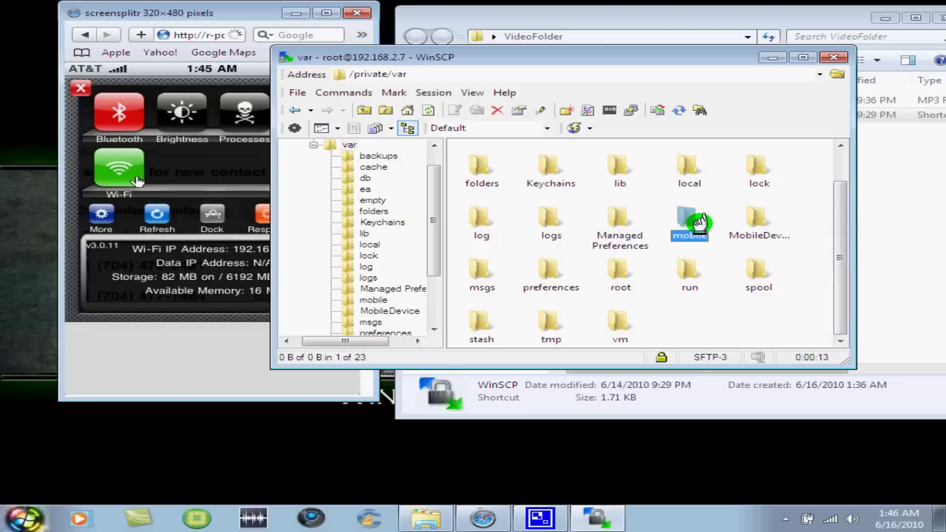
double_click(689, 222)
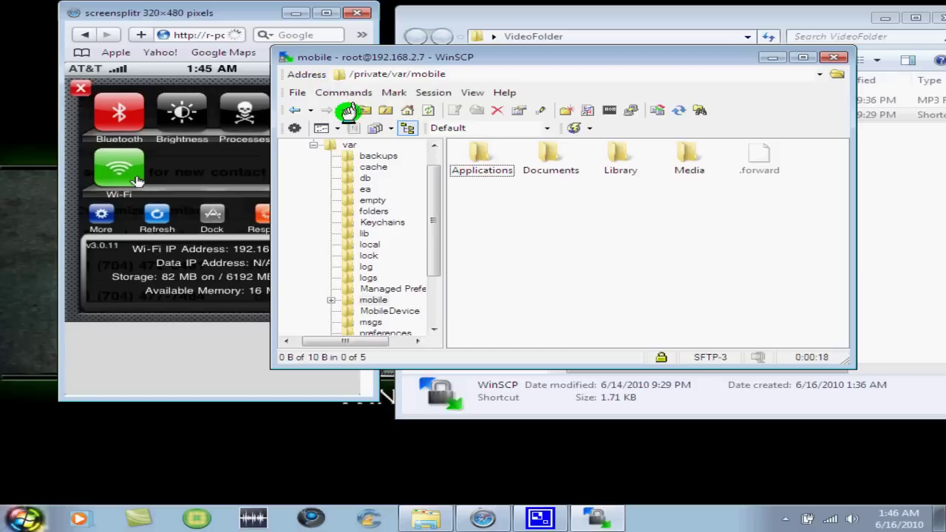
double_click(488, 154)
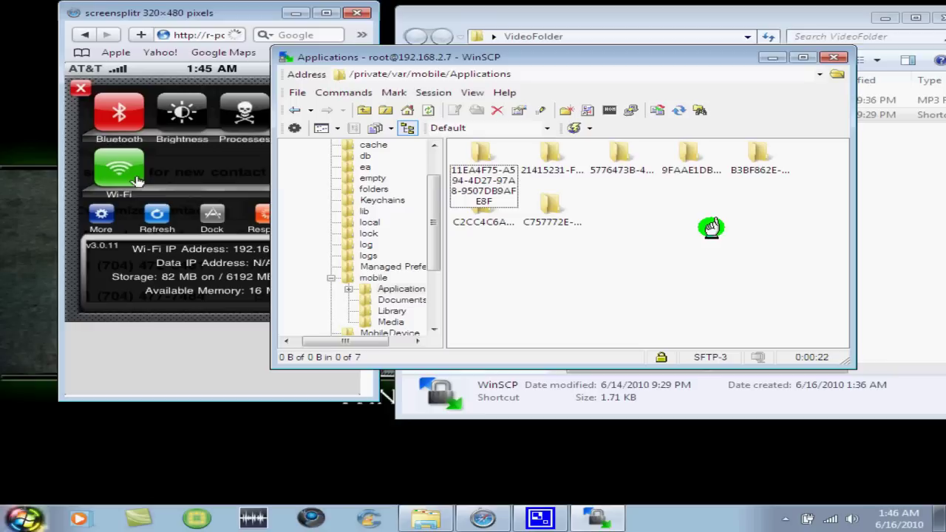
click(458, 177)
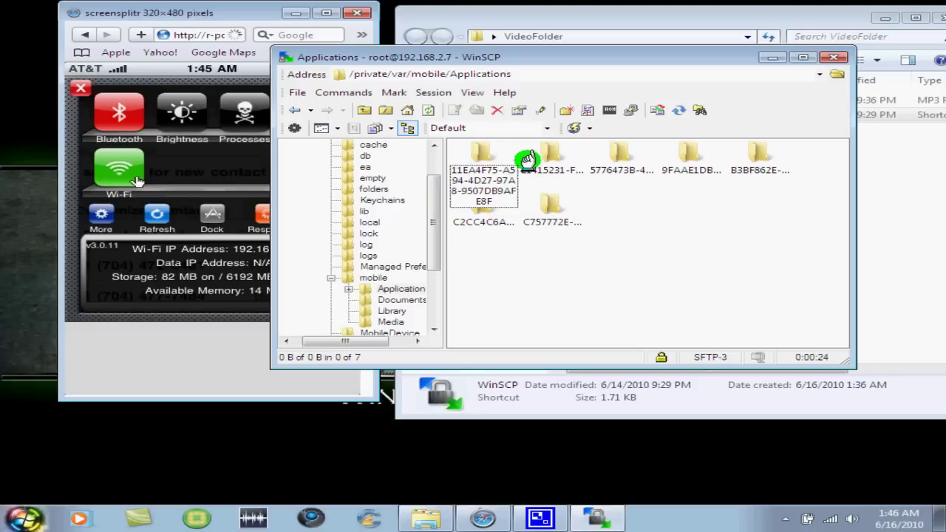
click(554, 159)
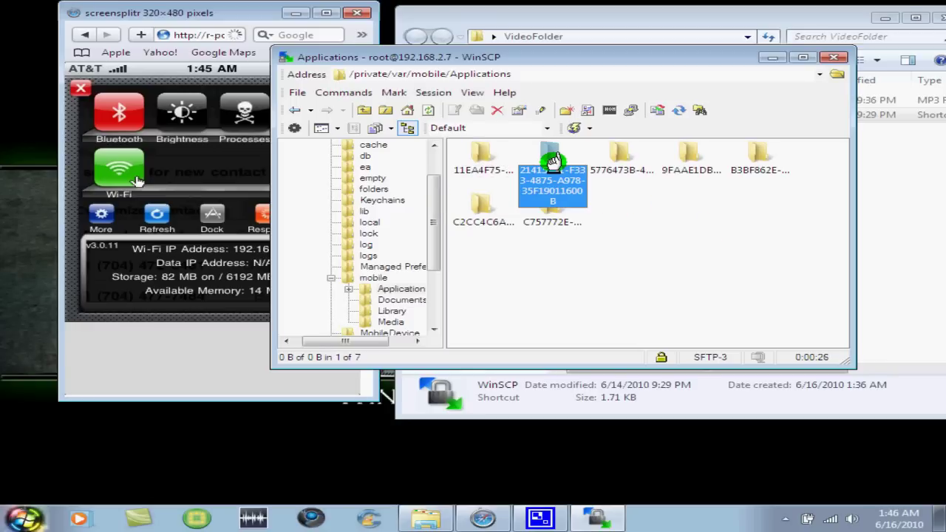
double_click(616, 172)
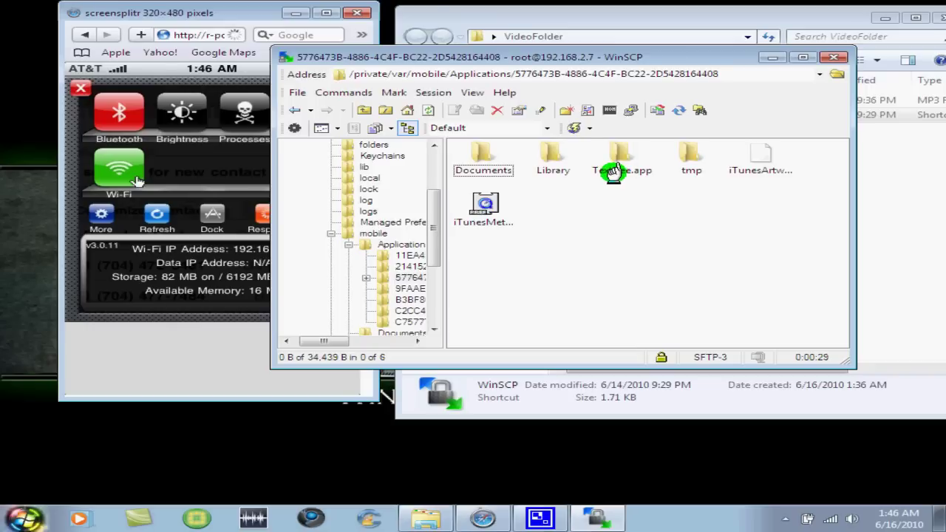
Step: Open Textfree.app, scroll to the tone_ files, and select tone_bird_chirp.caf
double_click(613, 169)
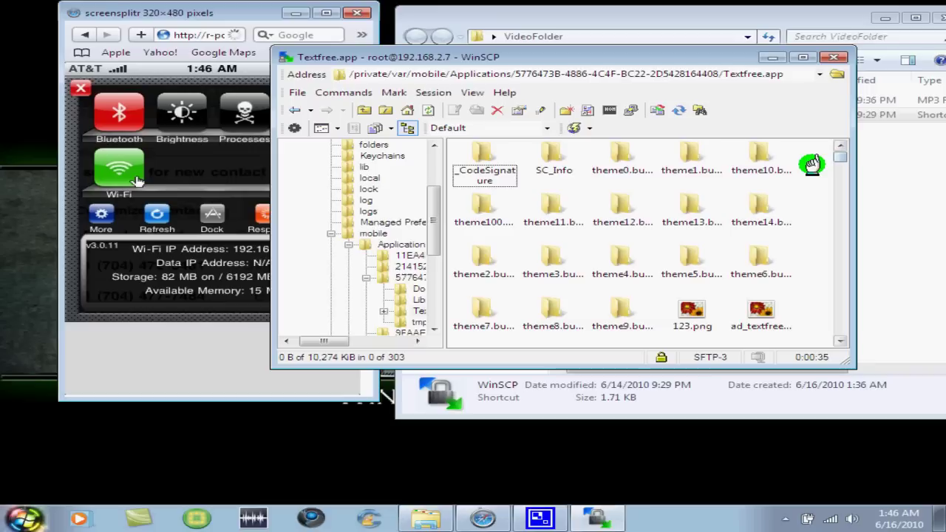
drag(832, 160, 838, 286)
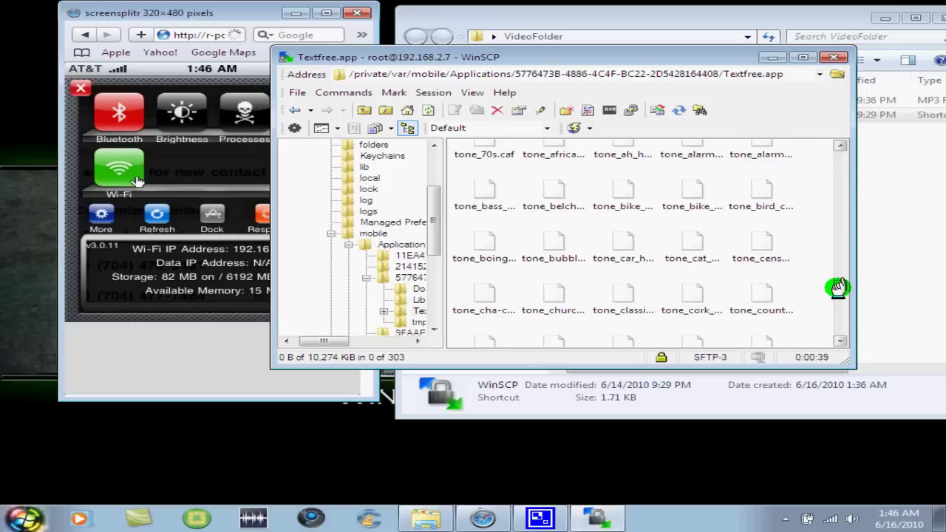
click(676, 190)
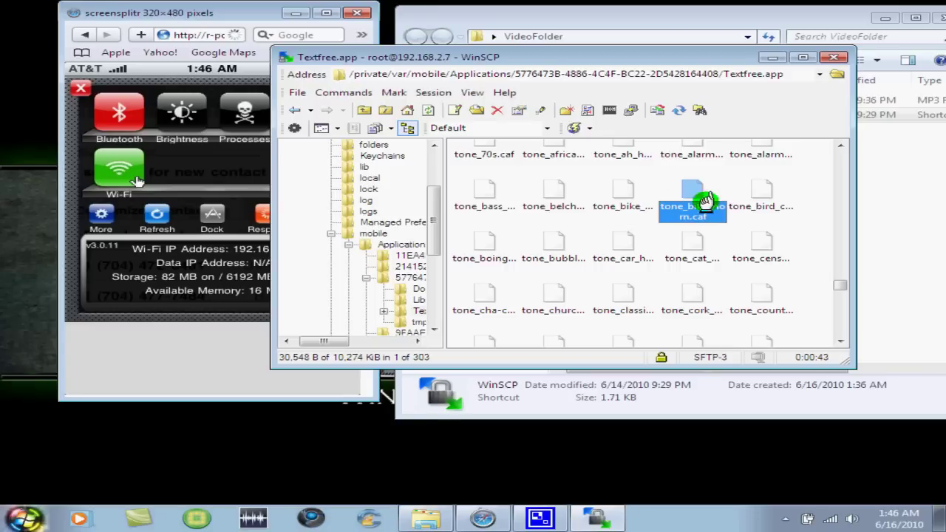
click(744, 198)
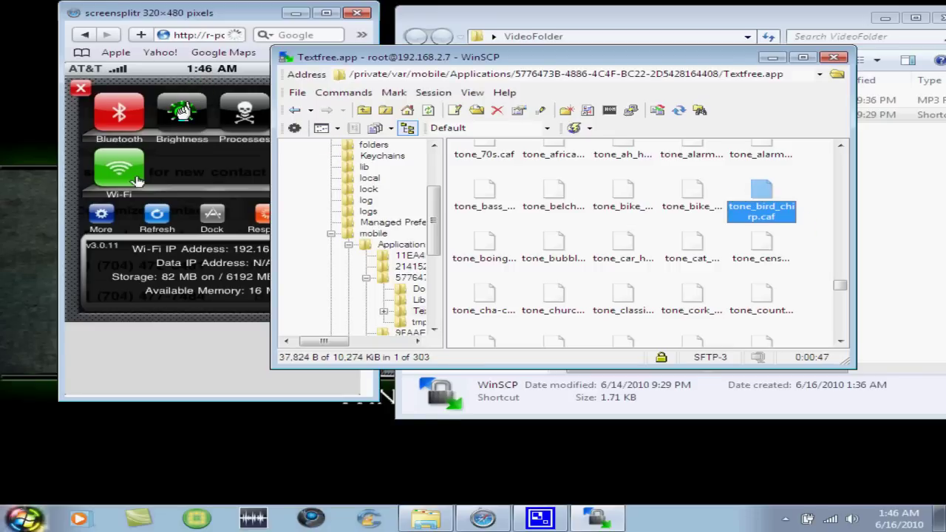
Step: Rearrange the iPod screen and WinSCP windows, hide the iPod view, and minimize WinSCP
click(80, 88)
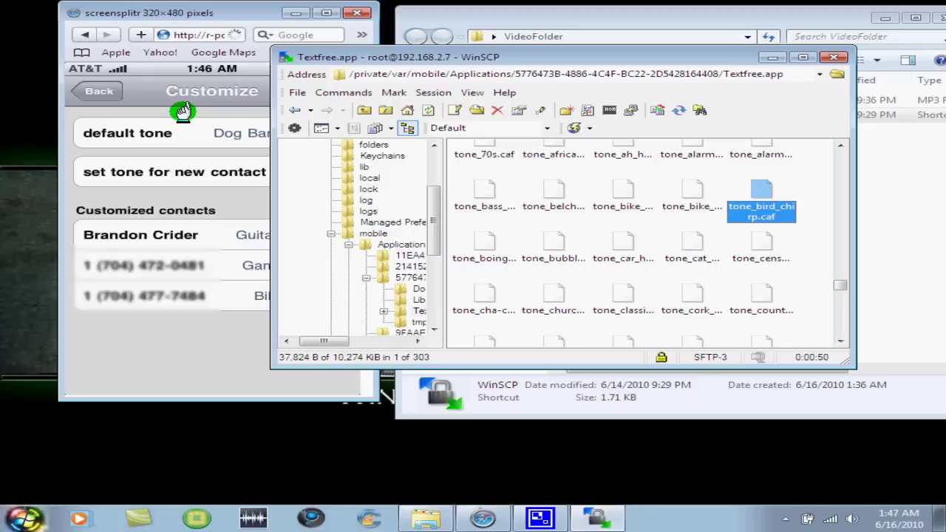
click(181, 124)
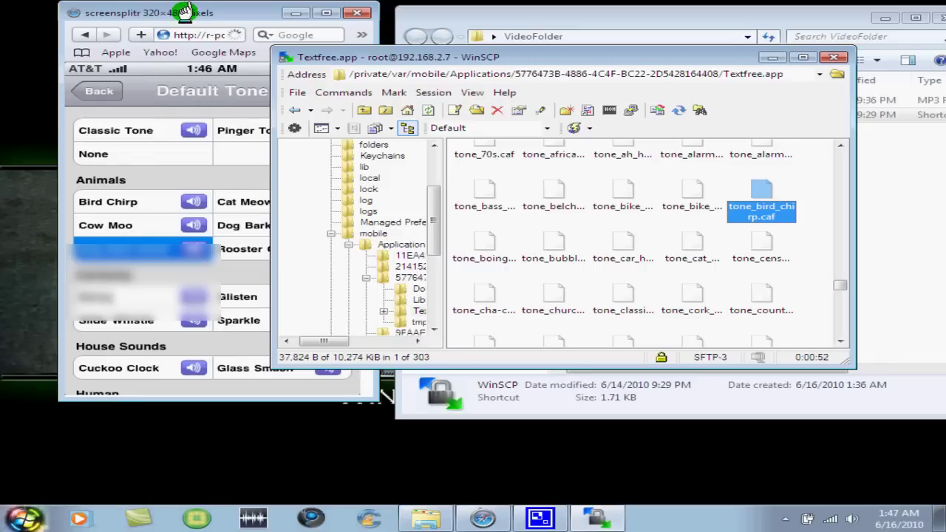
drag(180, 18, 0, 22)
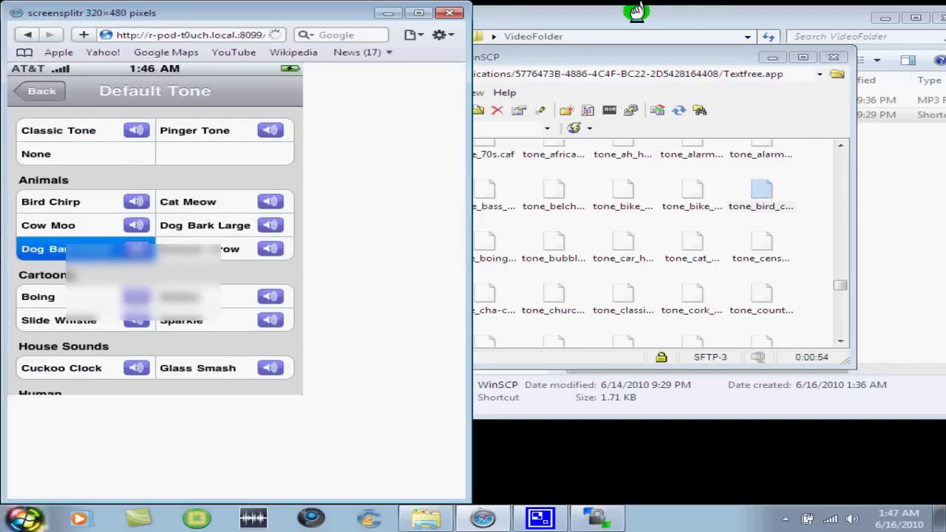
drag(635, 56, 791, 57)
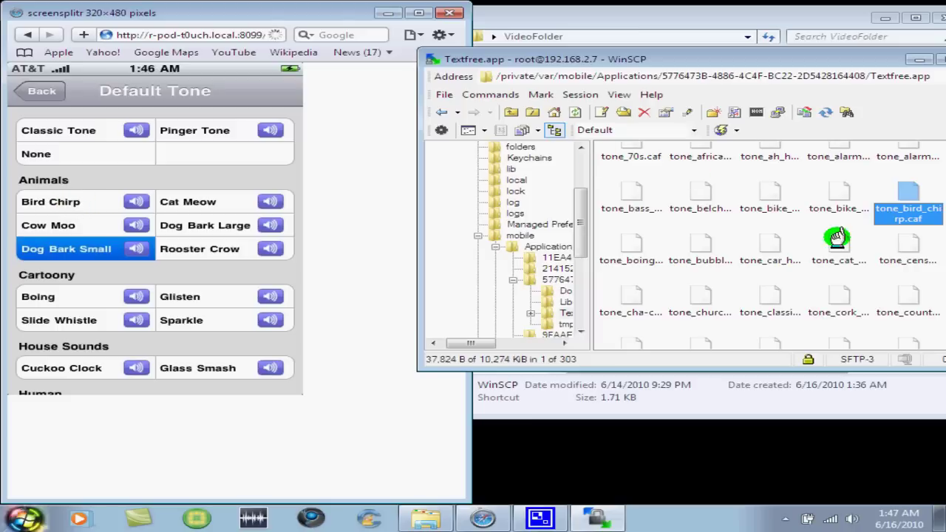
drag(772, 59, 747, 57)
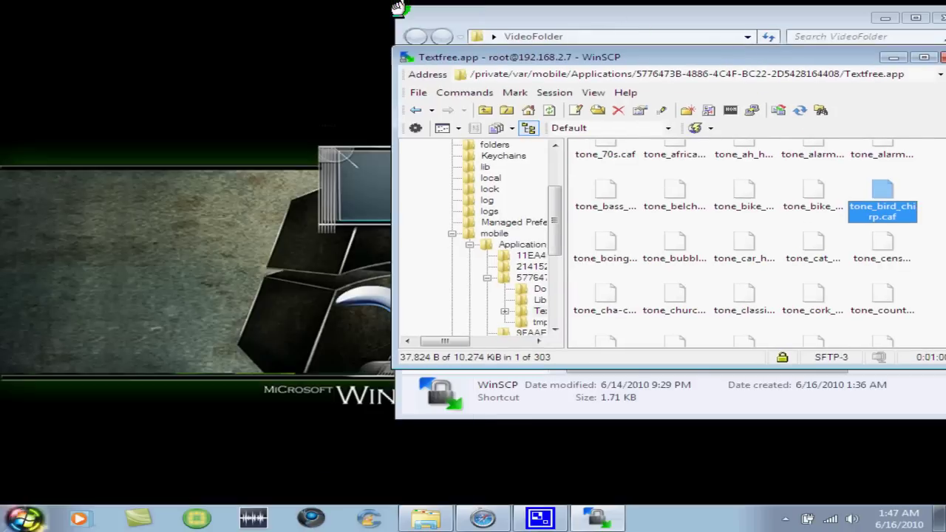
click(399, 12)
drag(532, 50, 459, 50)
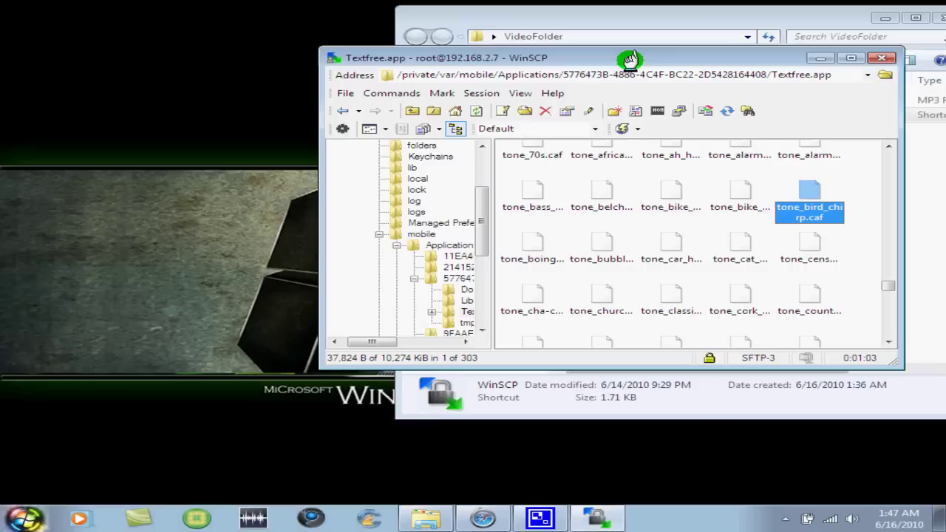
click(820, 58)
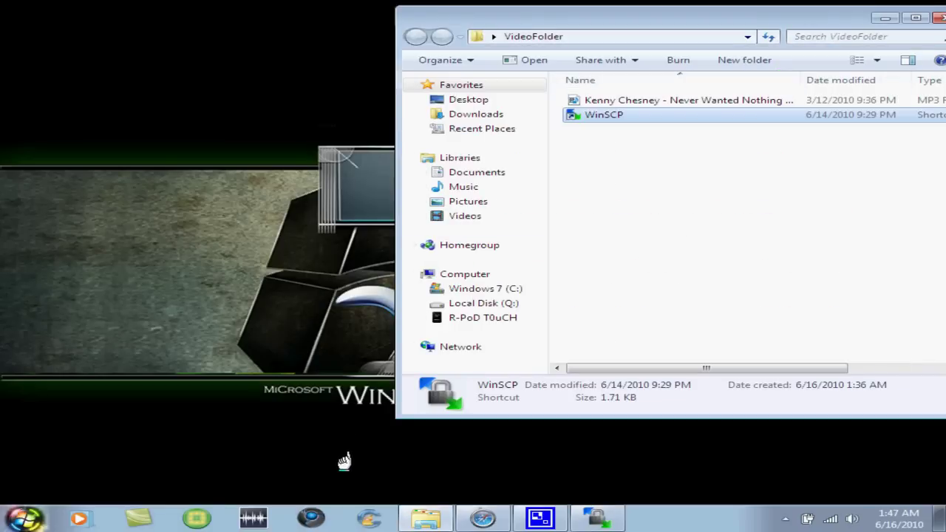
Step: Put WavePad on the left half and VideoFolder on the right, then drag in the Kenny Chesney MP3
click(255, 515)
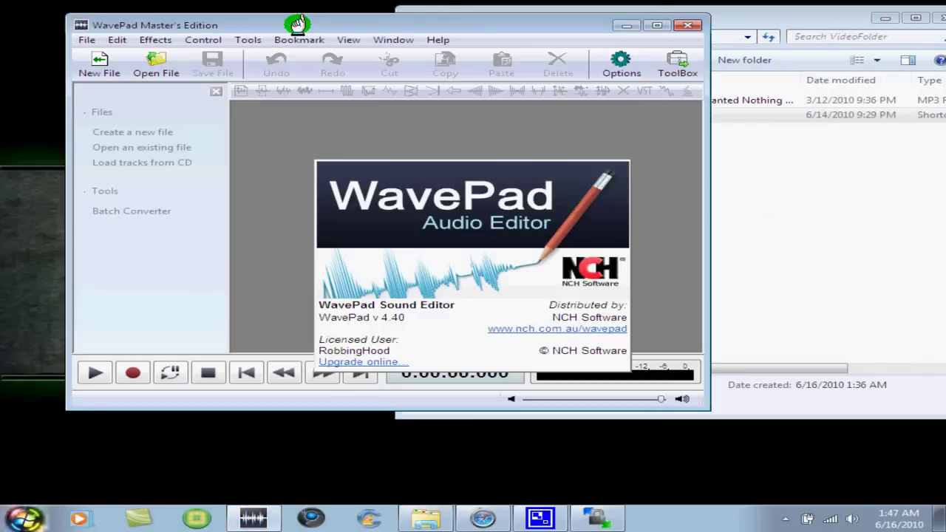
drag(296, 24, 163, 28)
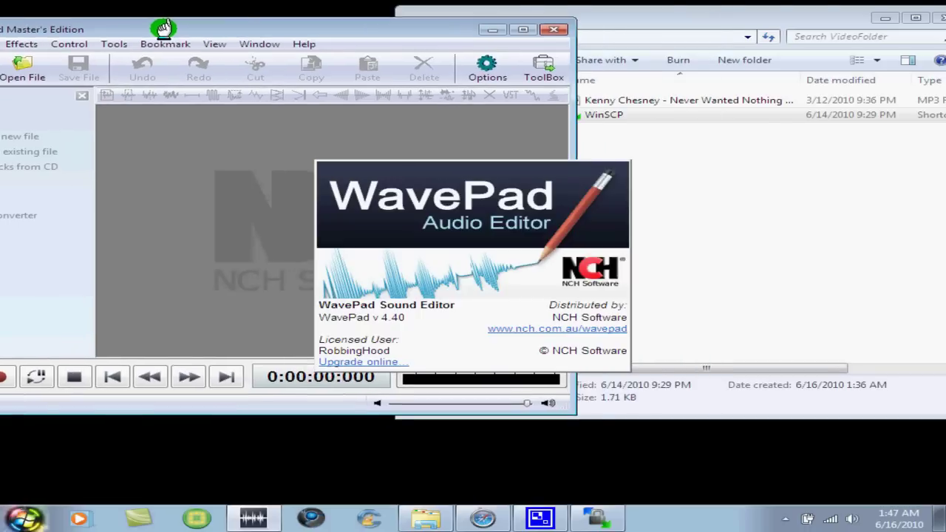
drag(745, 25, 941, 40)
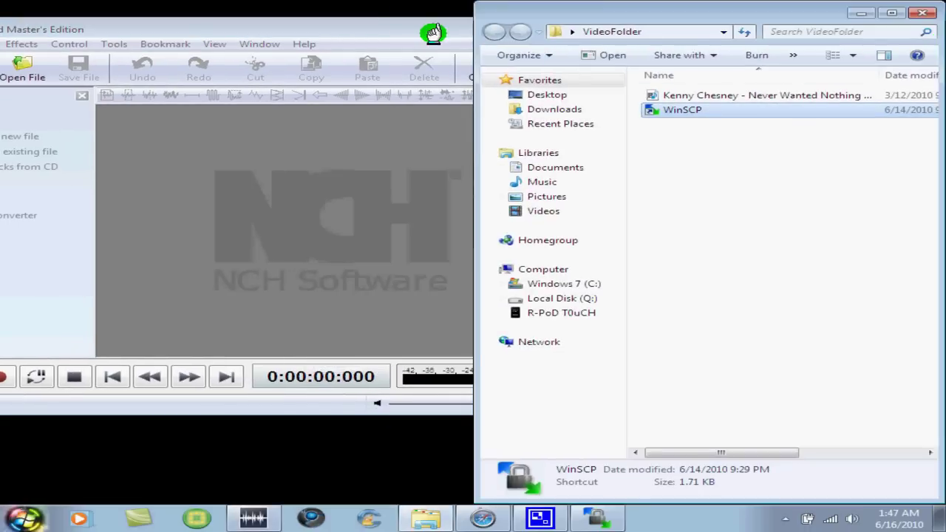
drag(430, 34, 1, 33)
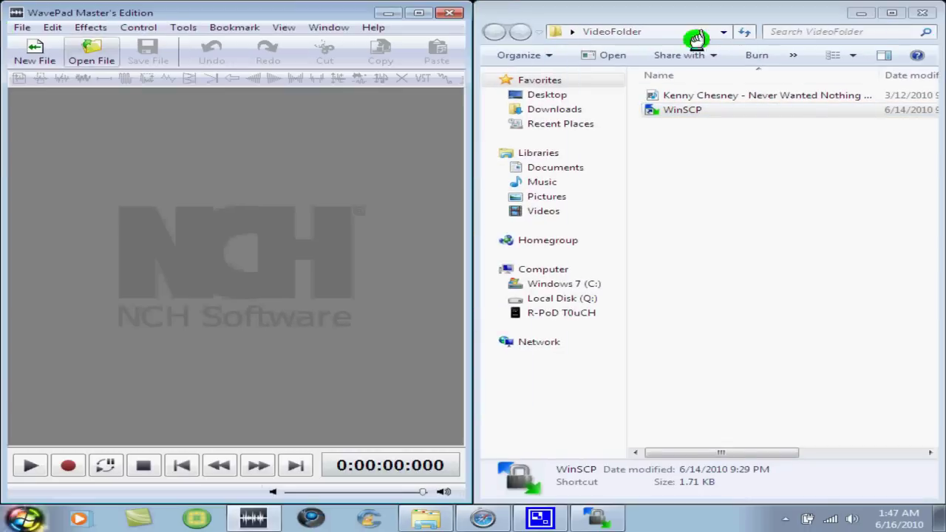
click(760, 95)
drag(760, 95, 371, 152)
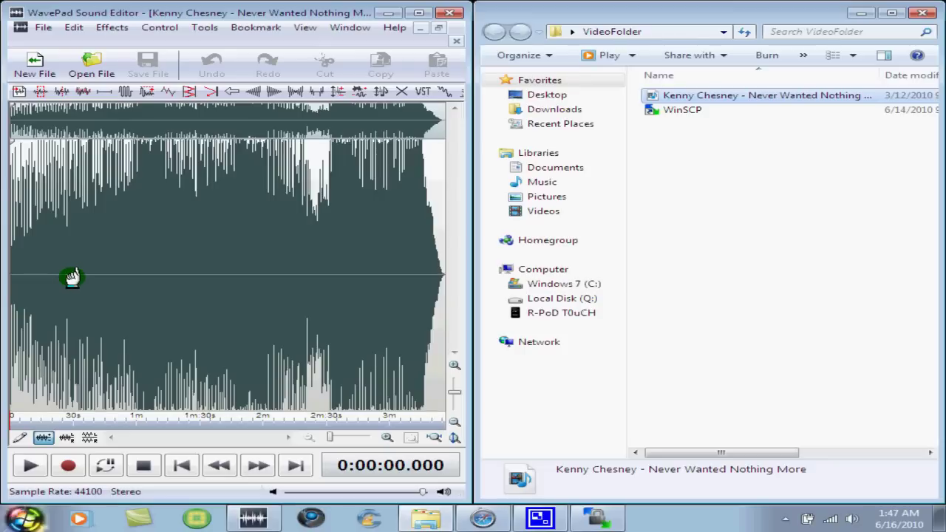
Step: Play the song from about 25 s, stop at 33 s, and delete the opening 33 seconds
click(62, 329)
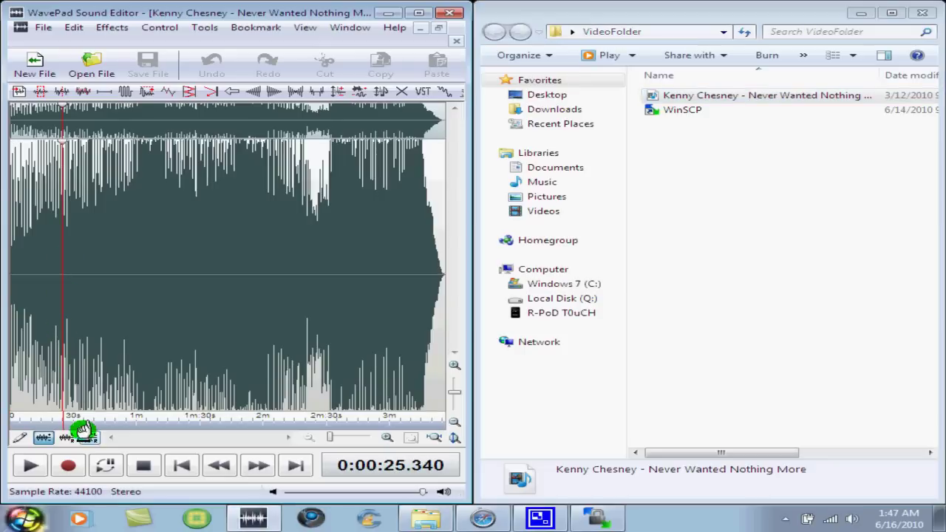
click(37, 463)
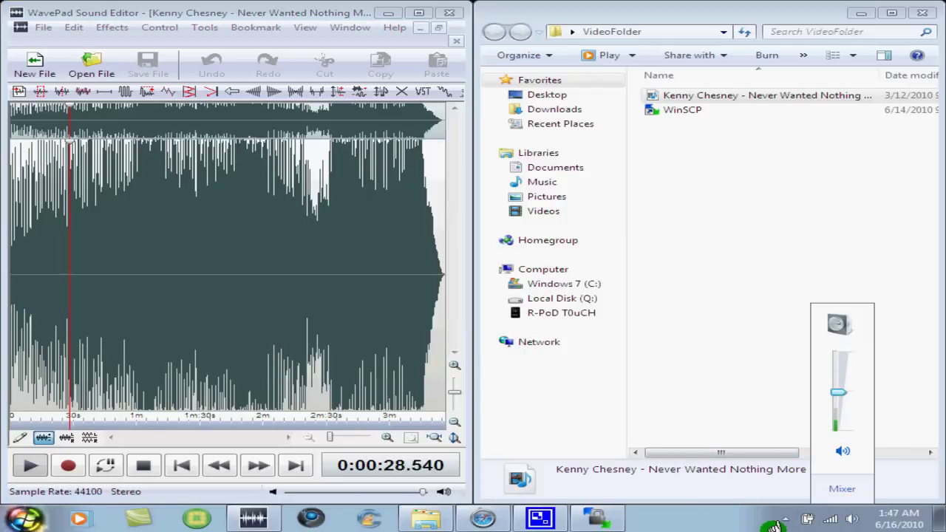
scroll(838, 384, up, 10)
scroll(838, 362, down, 8)
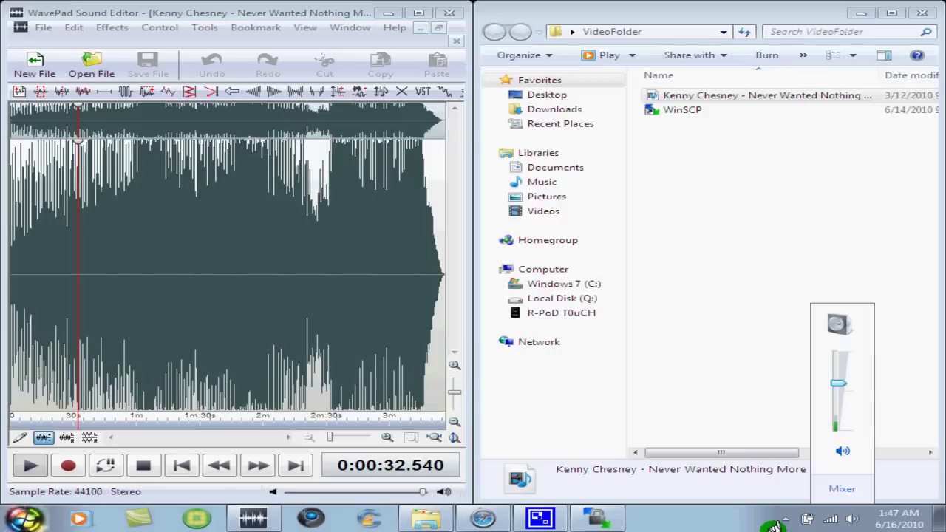
click(147, 465)
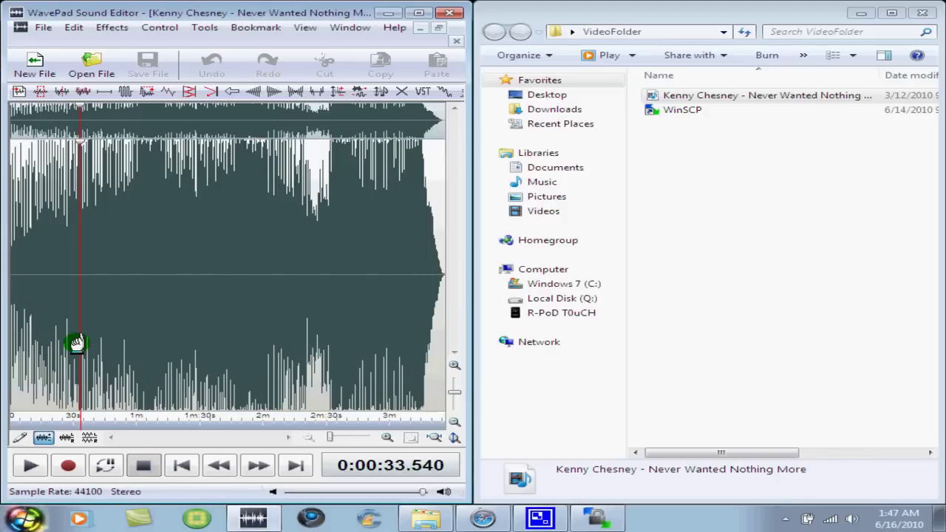
drag(77, 343, 4, 327)
key(Delete)
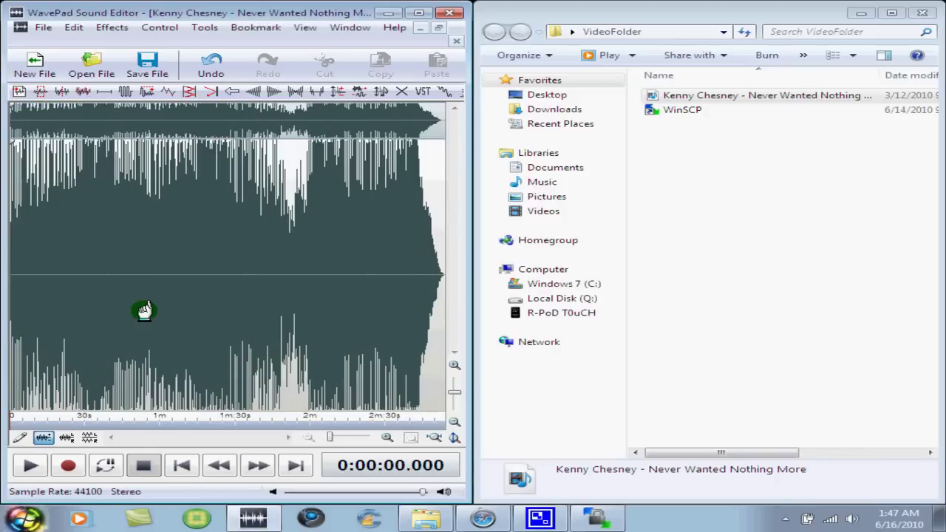
Step: Trim the tail in passes (after 20 s, 10.7 s, then 5.436 s) to leave a 5.4-second clip
drag(59, 307, 878, 330)
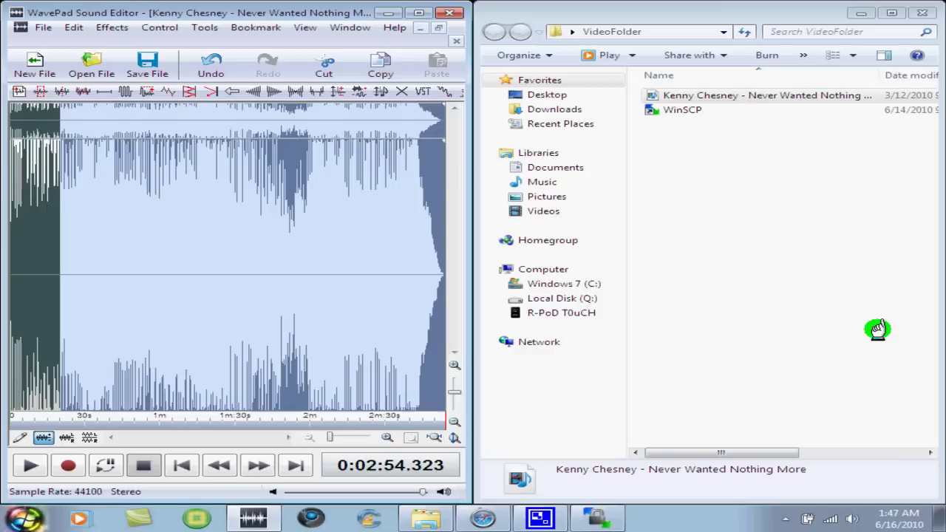
key(Delete)
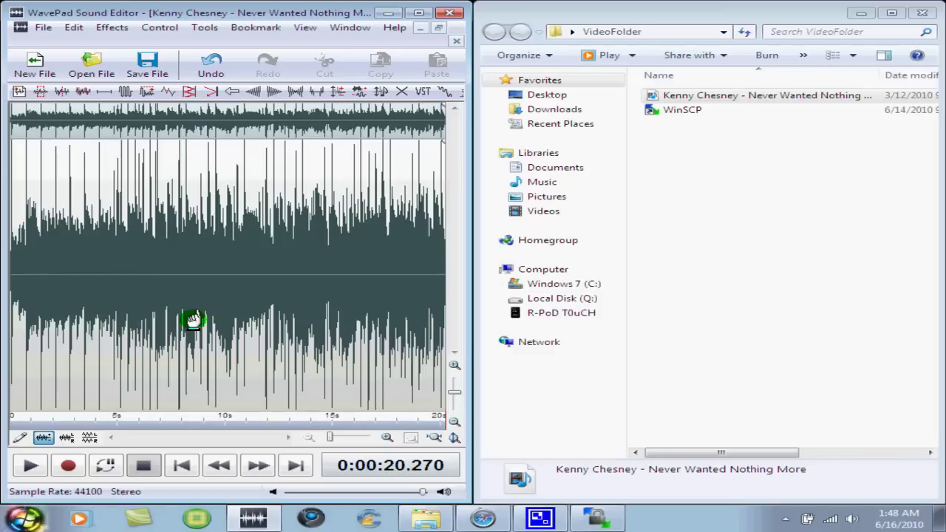
drag(239, 338, 661, 320)
key(Delete)
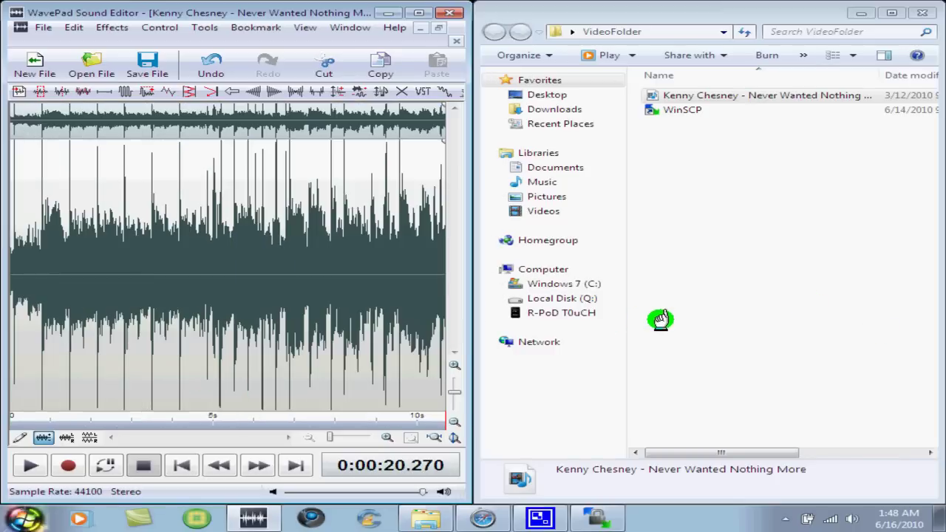
drag(228, 281, 894, 338)
key(Delete)
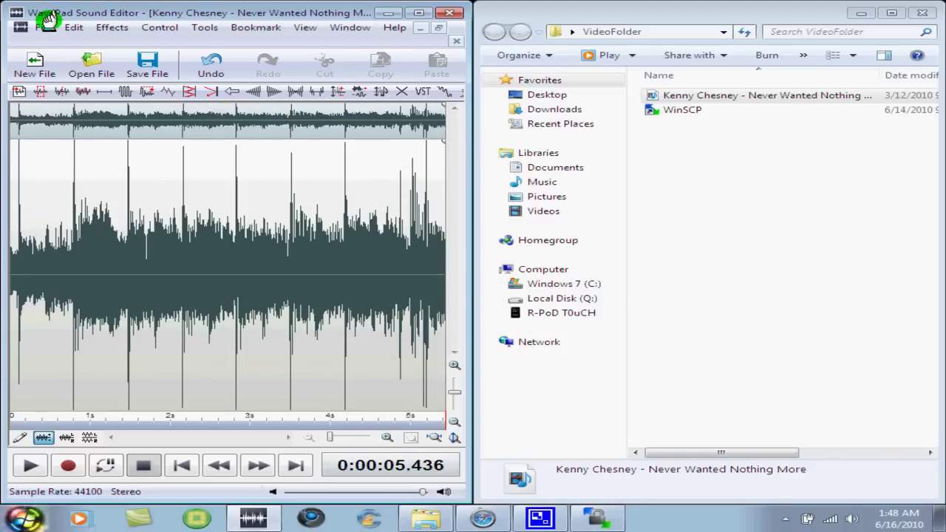
click(44, 26)
click(93, 120)
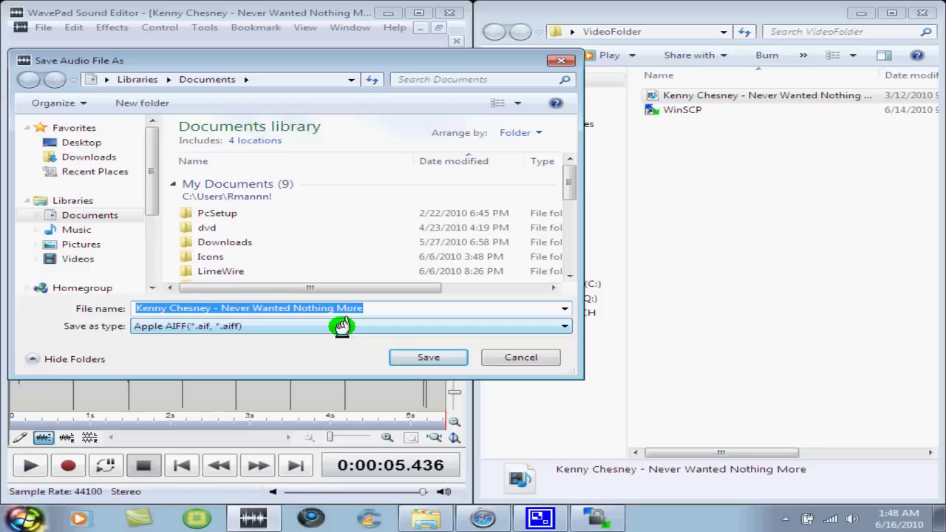
Step: Save the clip as Apple AIFF in Desktop > VideoFolder with 16-bit, 44100 Hz stereo encoding
click(202, 325)
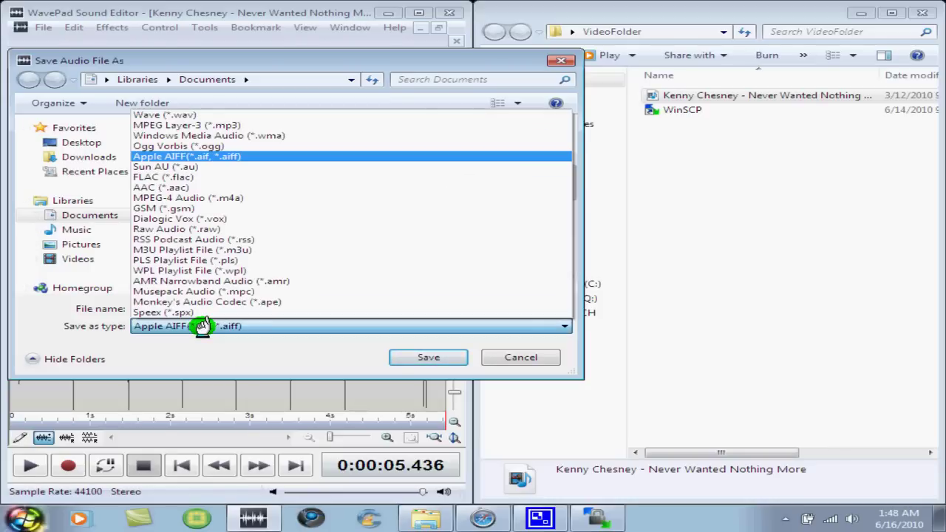
click(209, 157)
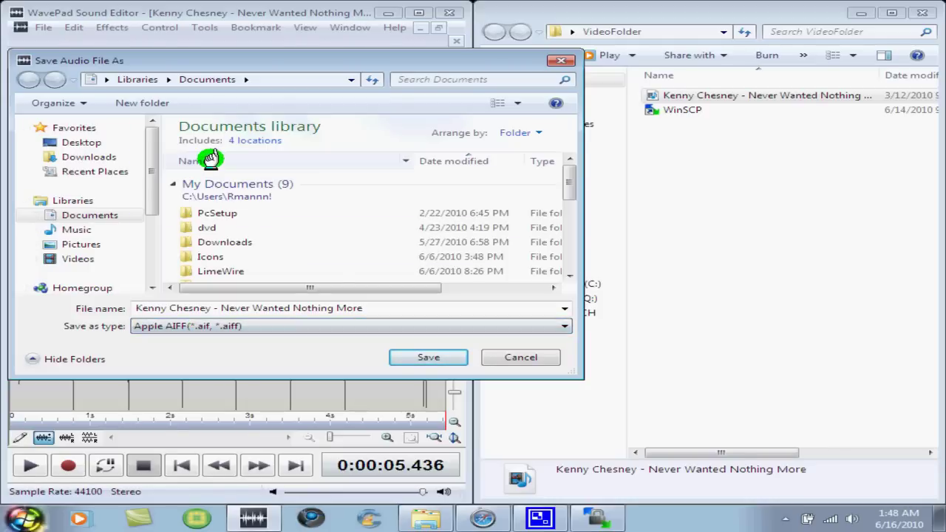
click(90, 142)
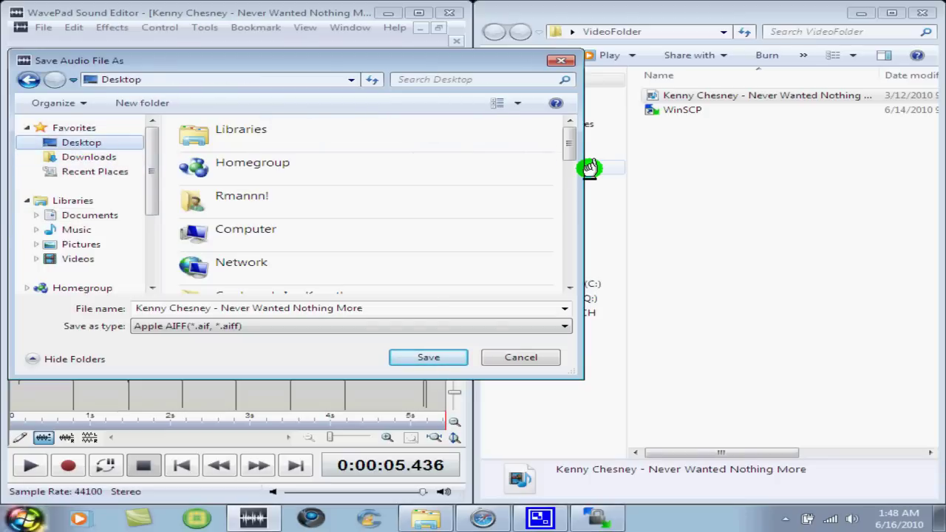
drag(566, 157, 569, 262)
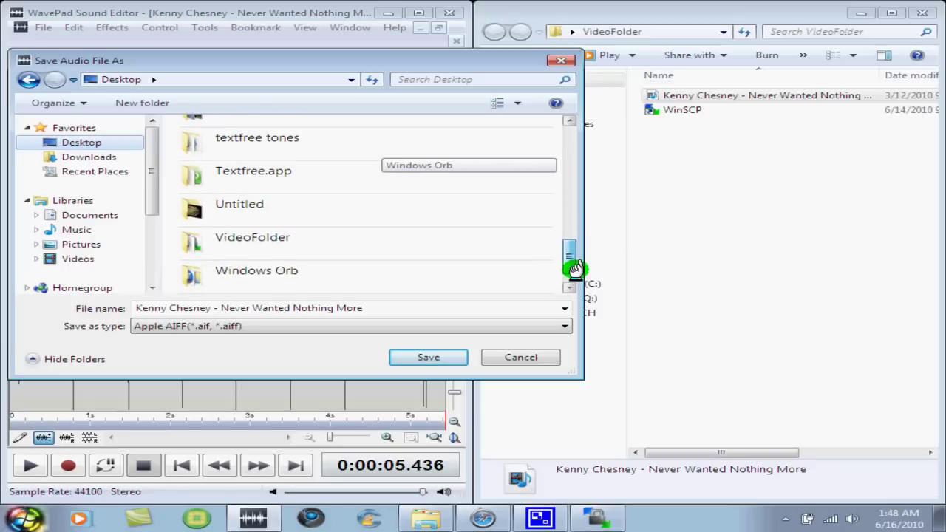
double_click(355, 232)
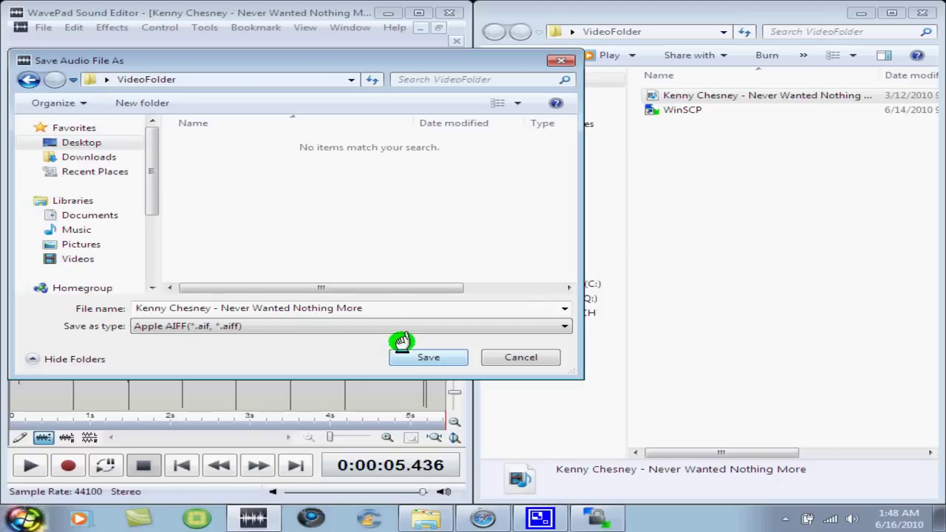
click(403, 349)
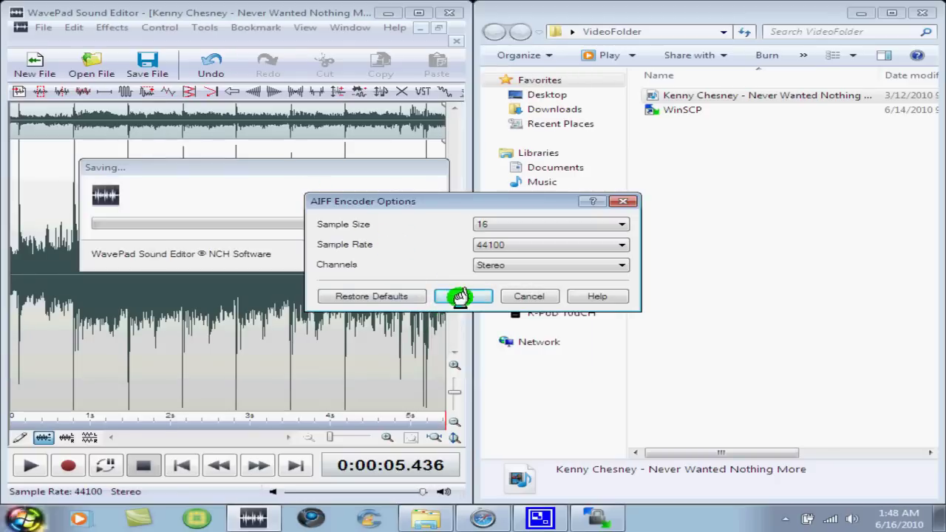
click(459, 296)
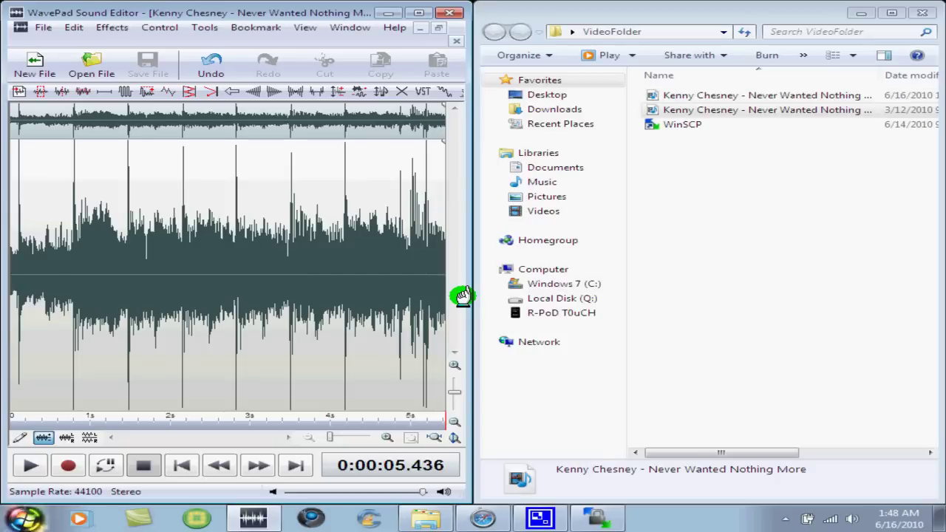
Step: Check the new AIFF file's type in VideoFolder and close WavePad
click(759, 148)
click(761, 111)
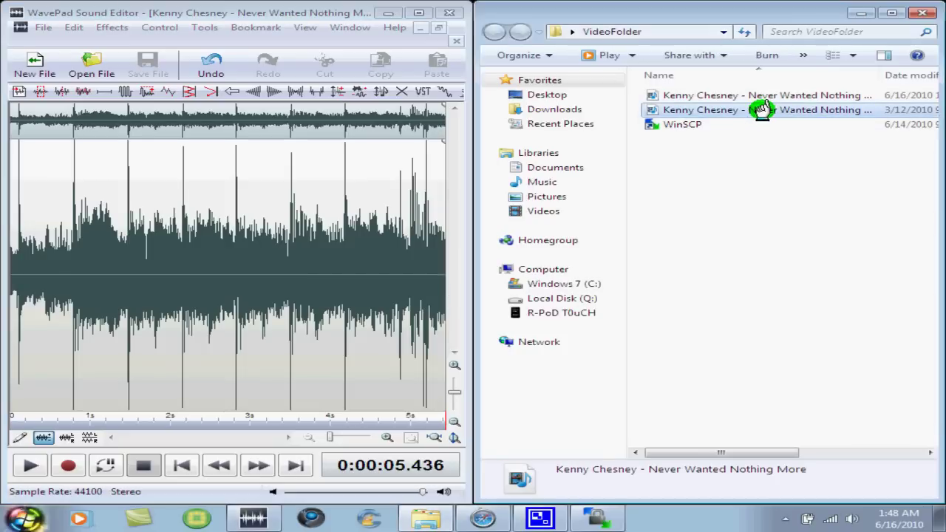
click(748, 96)
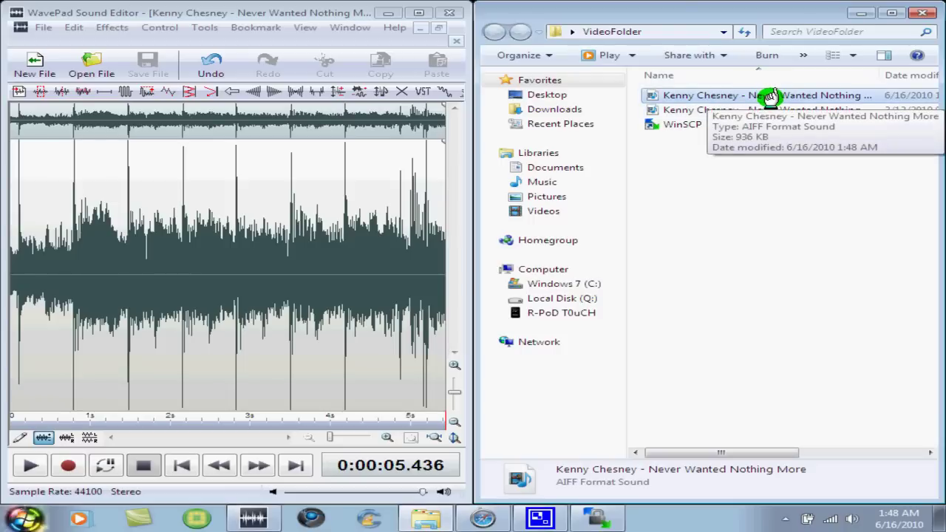
click(743, 203)
Step: Snap WinSCP to the right half and Explorer to the left, scrolling WinSCP's file pane right
click(449, 13)
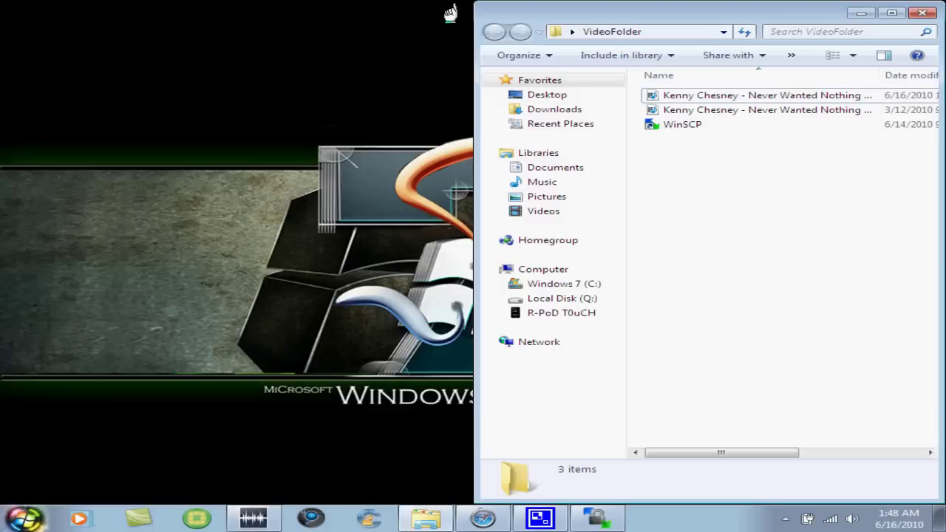
drag(454, 11, 130, 22)
click(597, 517)
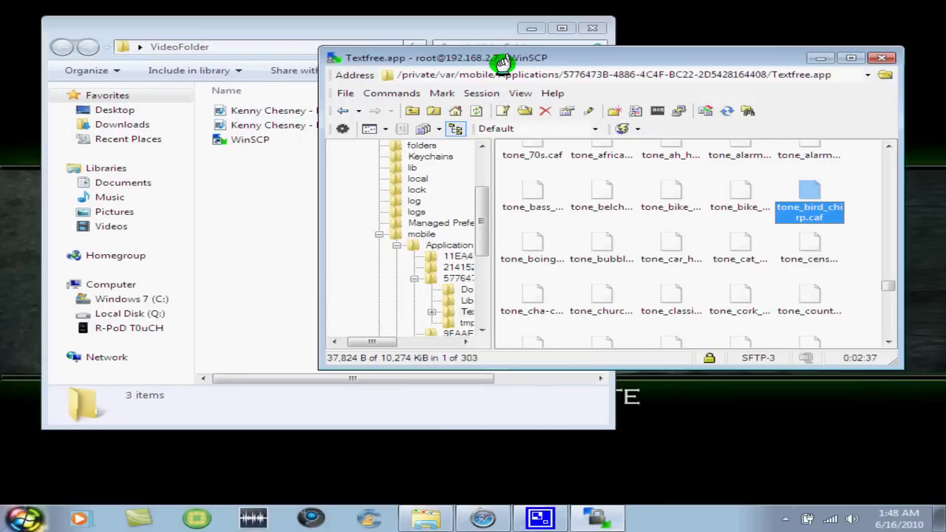
drag(501, 63, 945, 30)
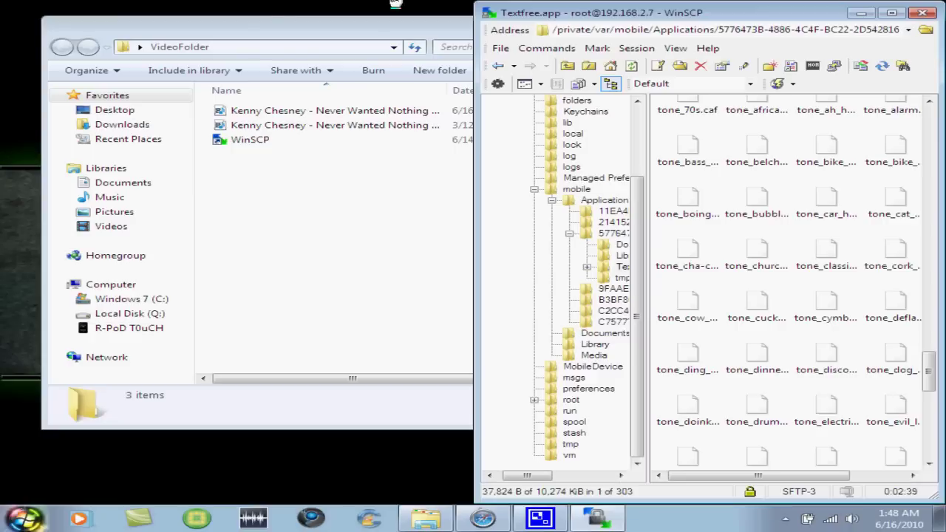
drag(274, 25, 2, 31)
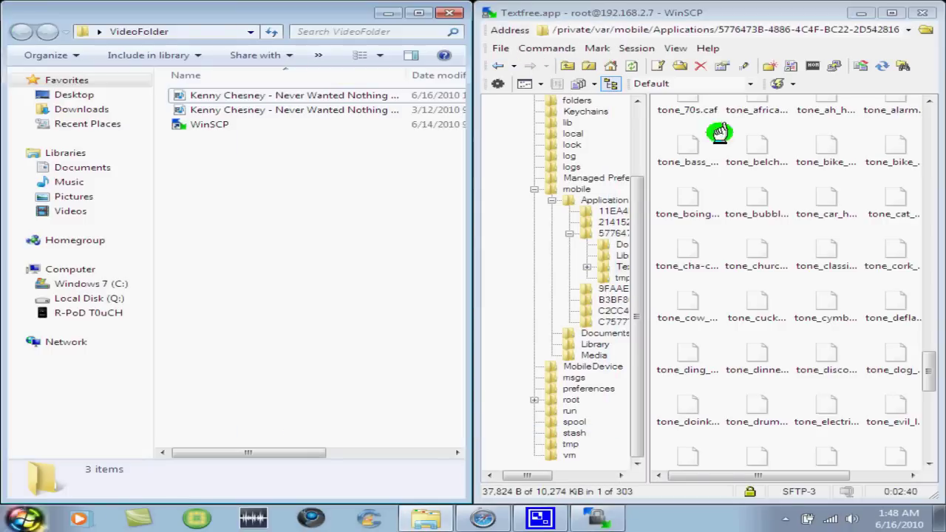
drag(809, 473, 867, 472)
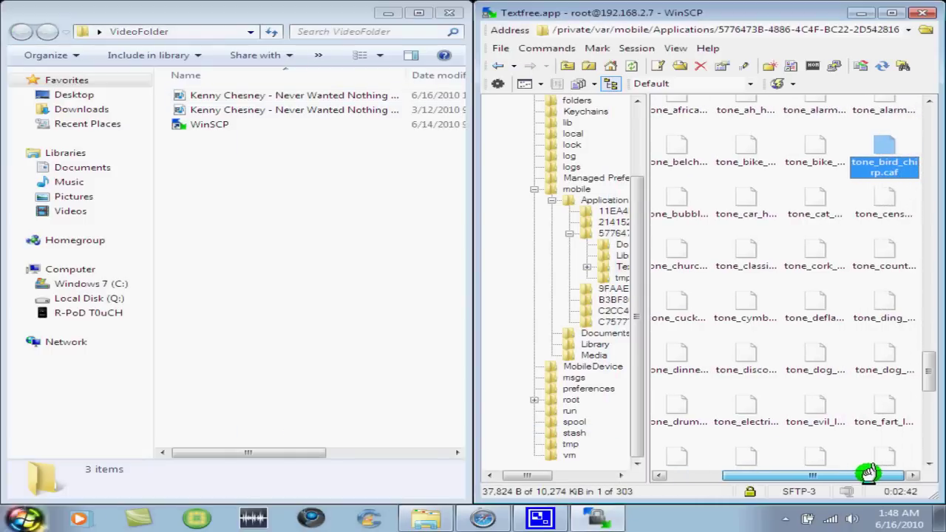
Step: Rename the AIFF Kenny Chesney clip in VideoFolder to tone_bird_chirp.caf
click(275, 96)
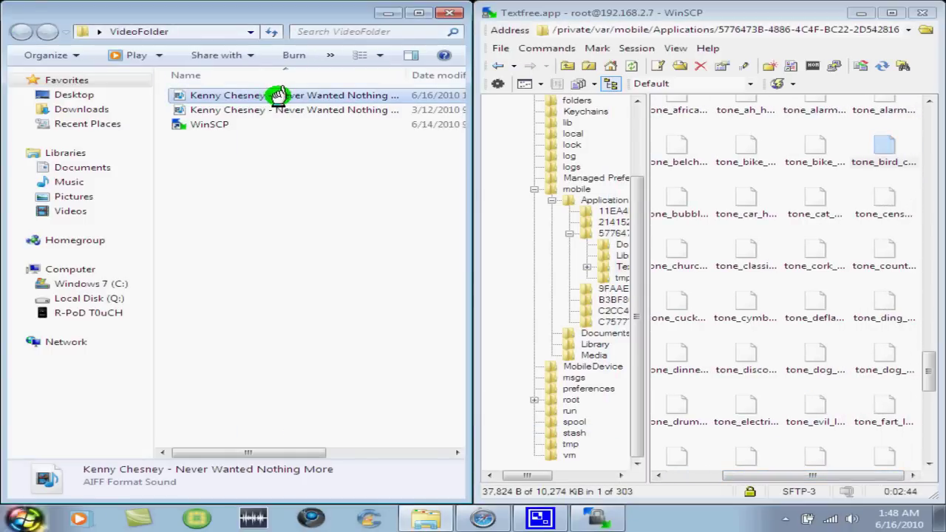
click(279, 95)
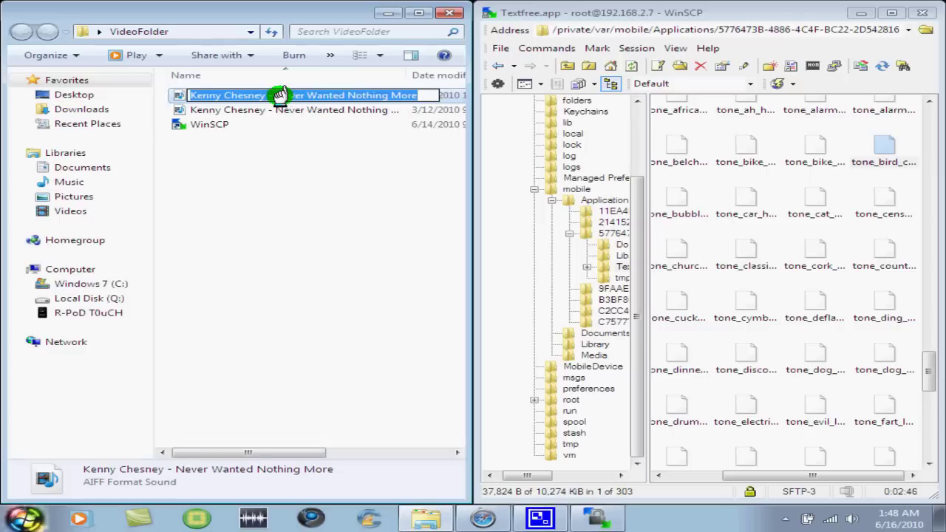
text(tone_bird_)
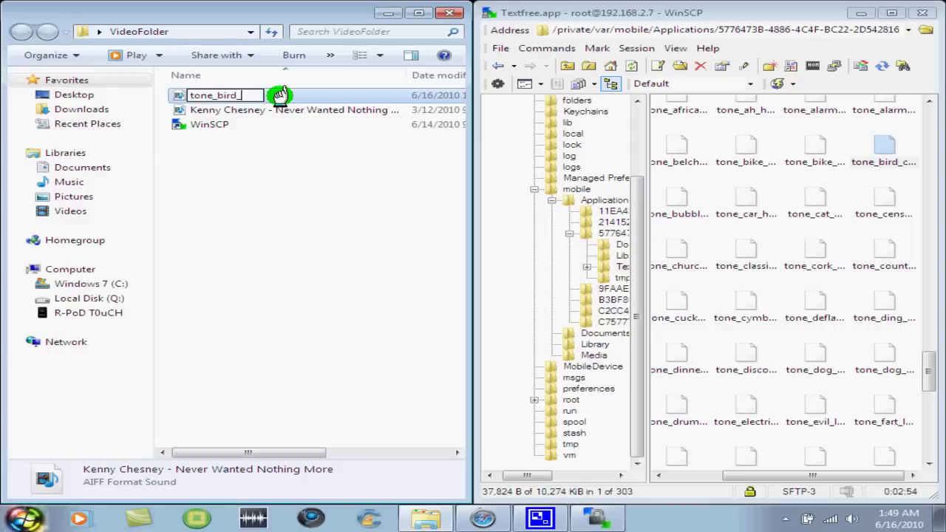
text(chirp)
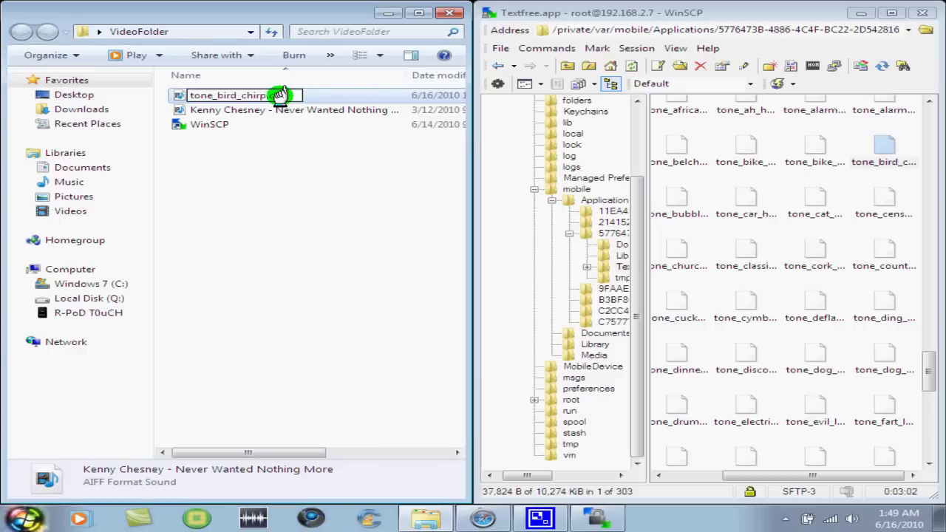
text(.caf)
key(Return)
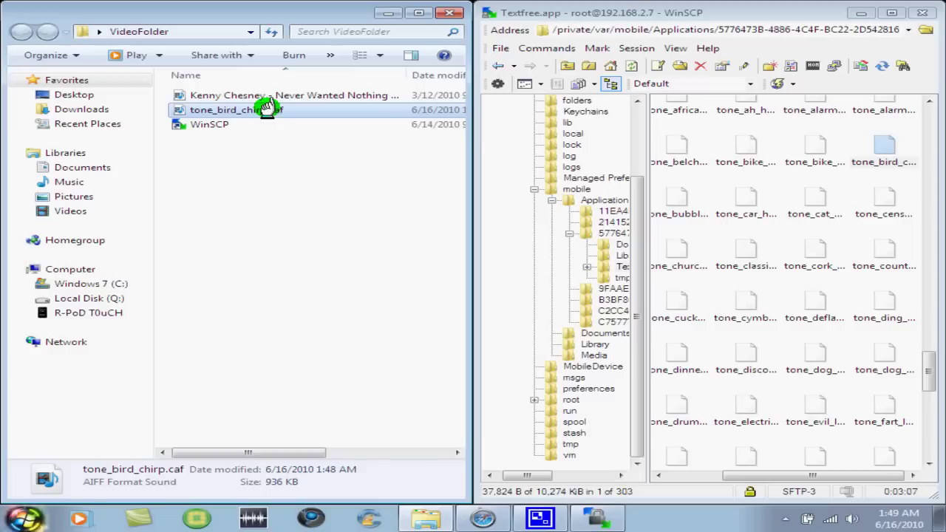
Step: Upload tone_bird_chirp.caf from Explorer into Textfree.app, where it lands as tone_bird_chirp.caf.aif
drag(266, 107, 857, 155)
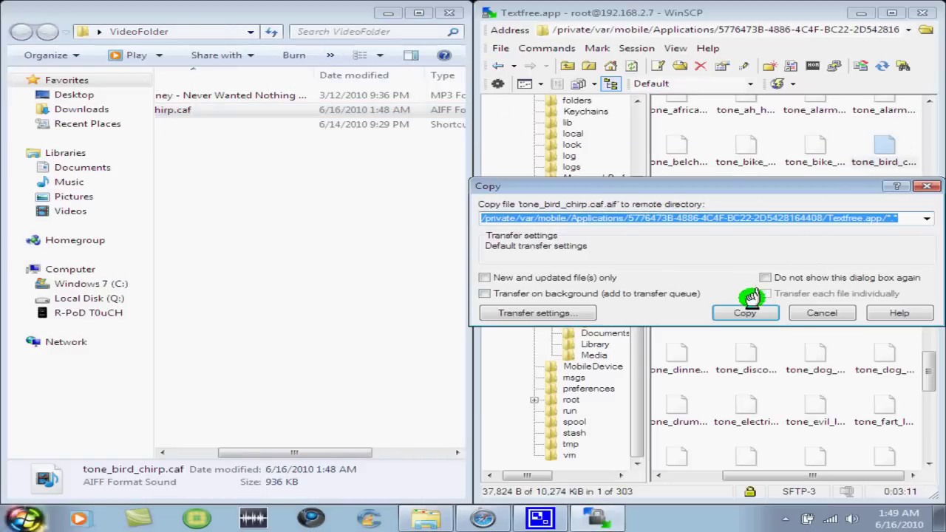
click(745, 312)
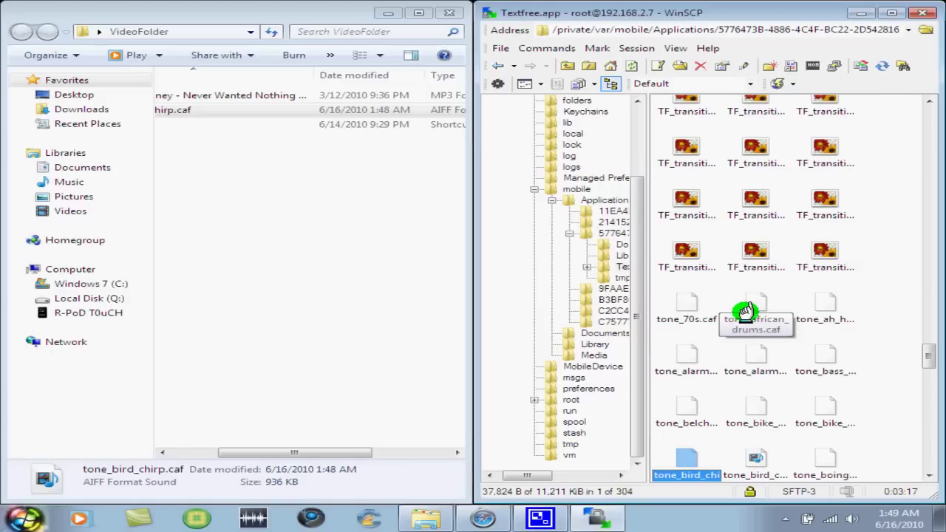
Step: Try renaming the upload to tone_bird_chirp.caf, accepting the overwrite, then skip the failed rename
click(757, 456)
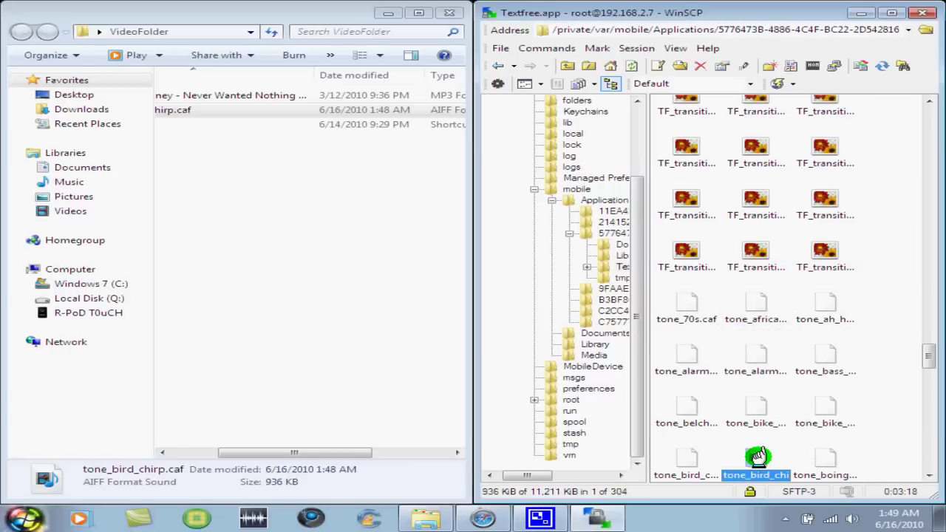
drag(929, 359, 929, 366)
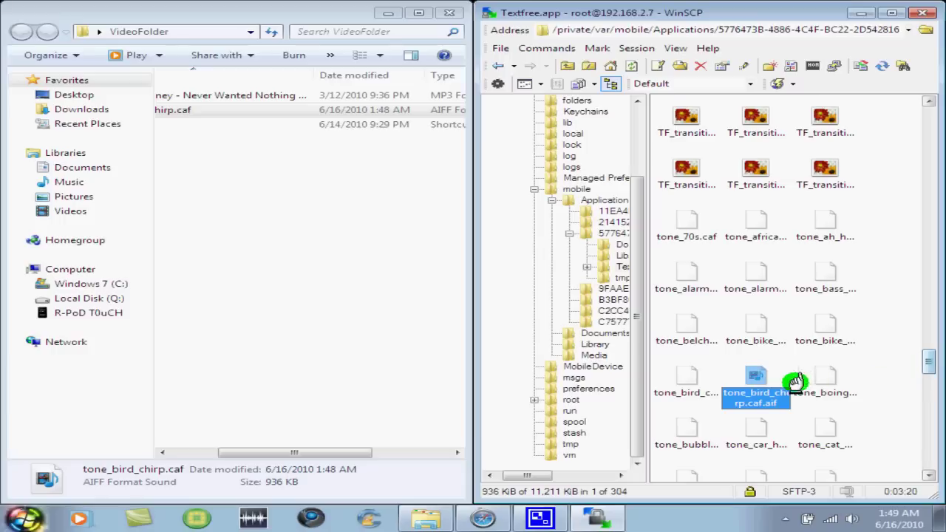
click(703, 388)
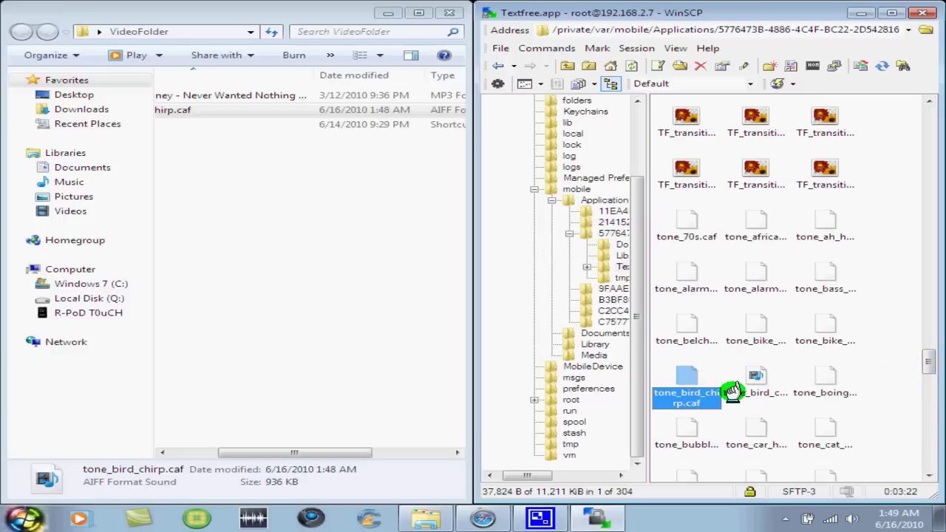
click(752, 390)
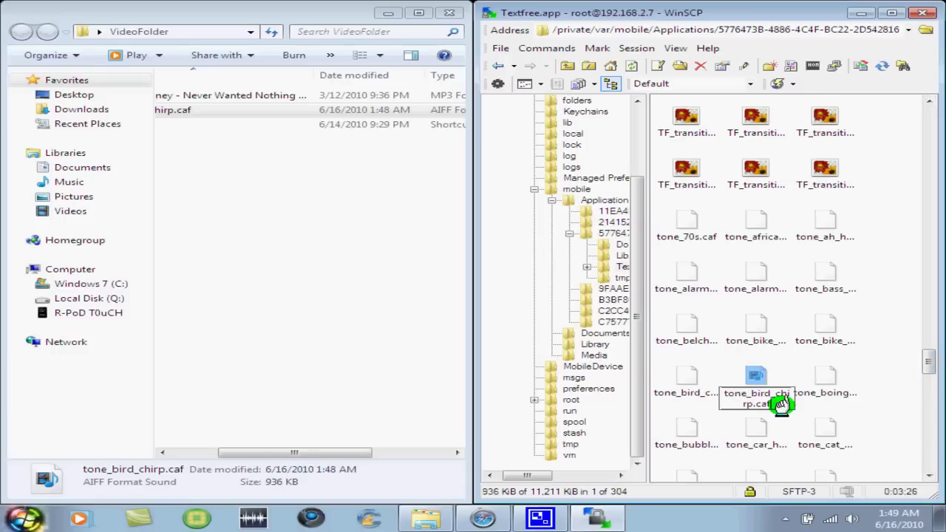
key(Return)
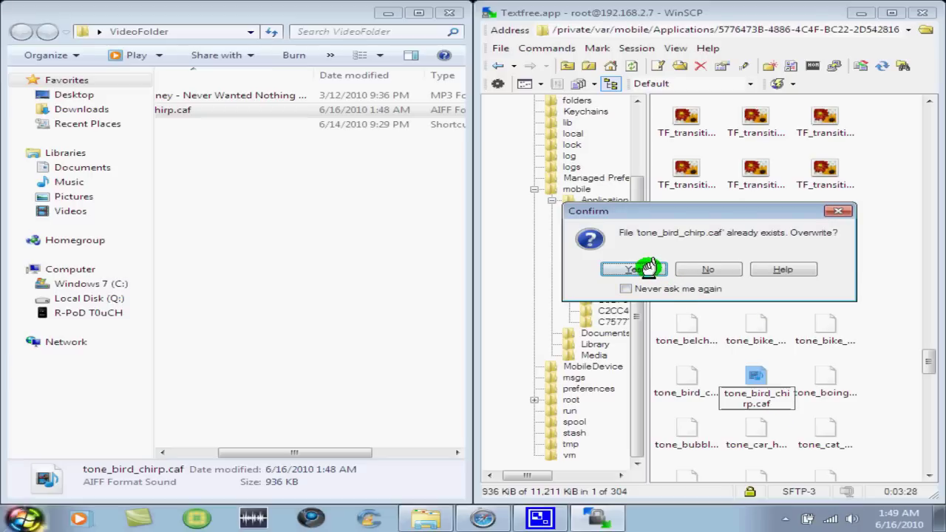
click(637, 269)
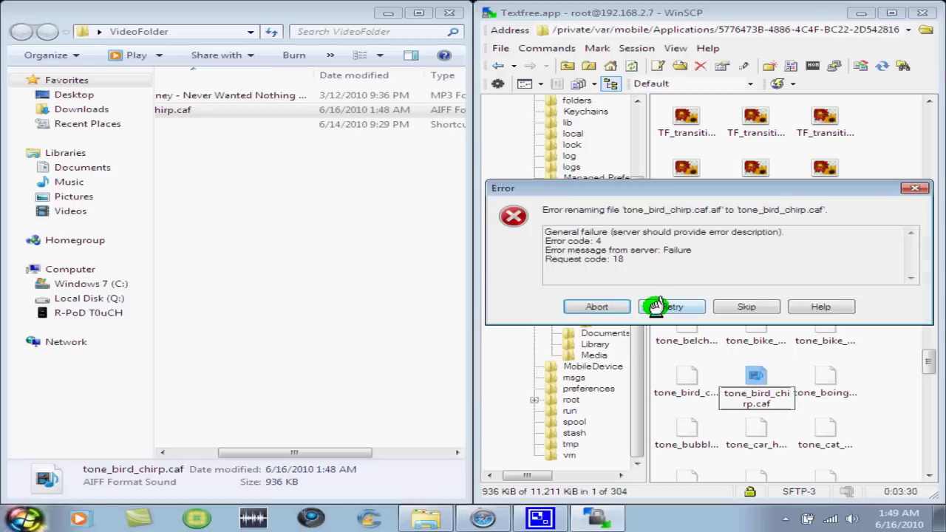
click(735, 305)
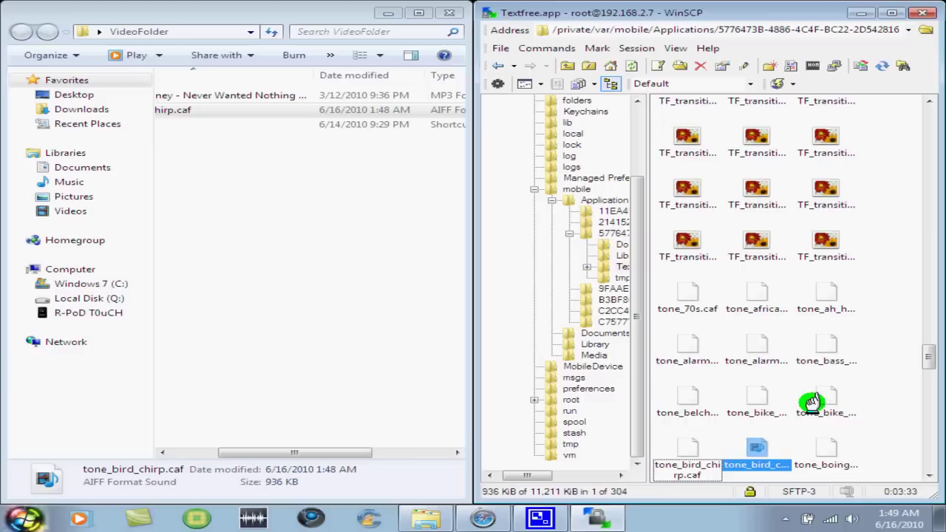
Step: Delete Textfree's original tone_bird_chirp.caf
click(691, 458)
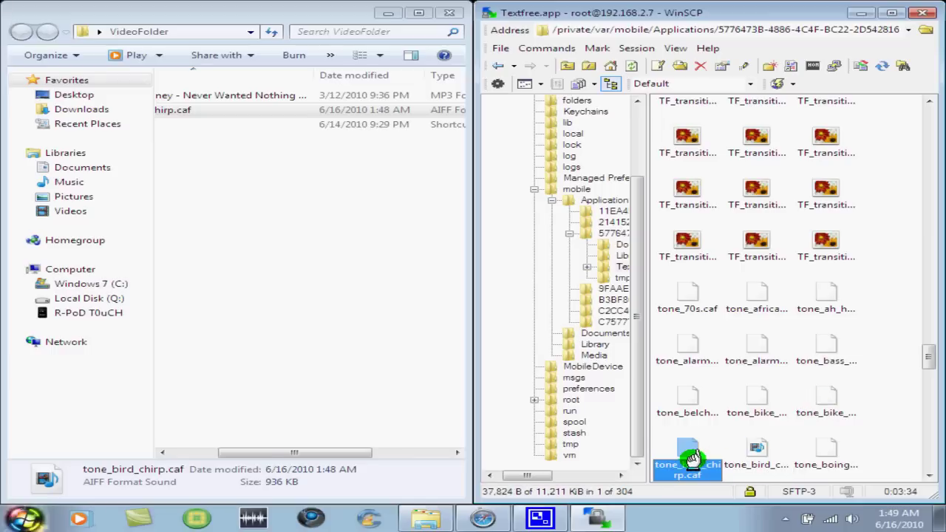
key(Delete)
key(Return)
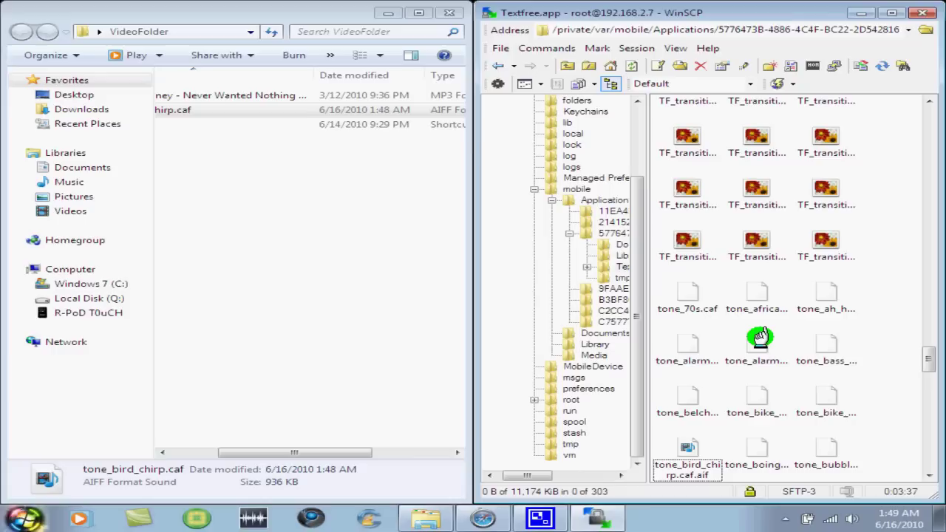
Step: Rename tone_bird_chirp.caf.aif to tone_bird_chirp.caf and minimize Explorer
click(687, 450)
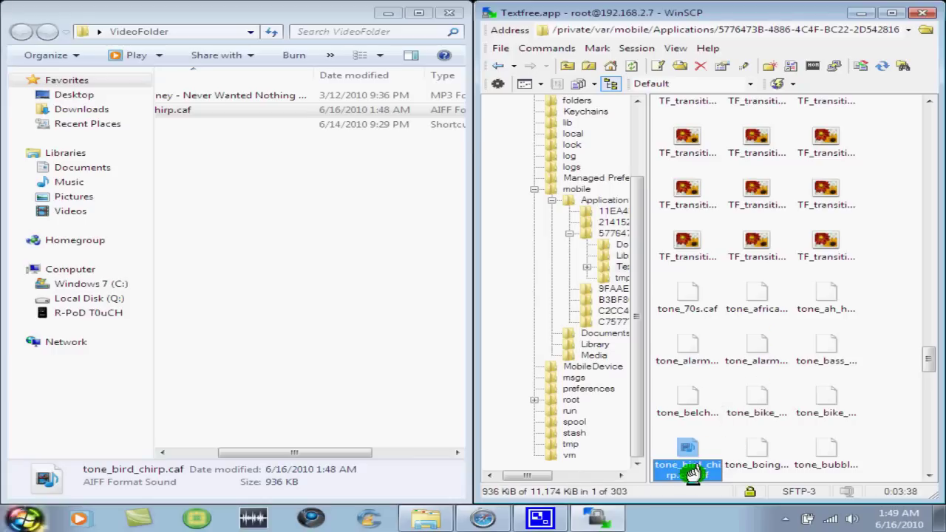
click(695, 470)
key(Return)
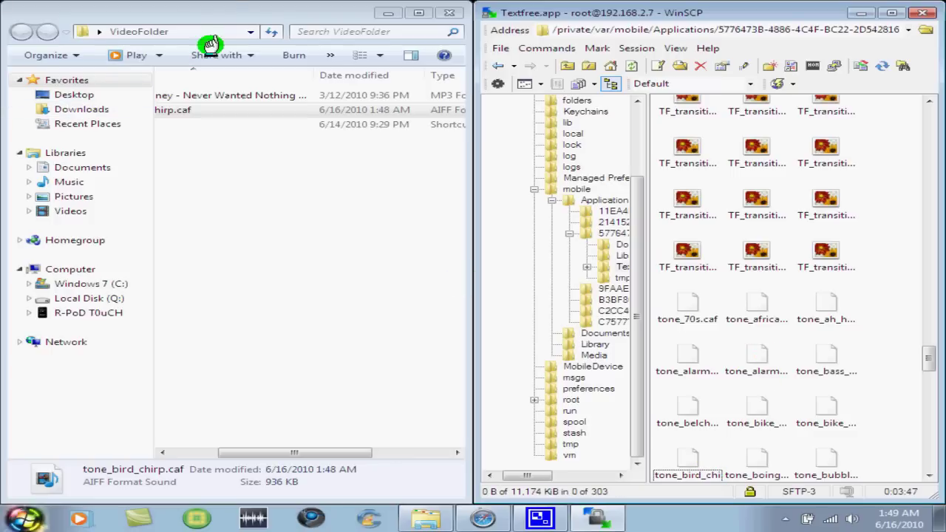
click(389, 11)
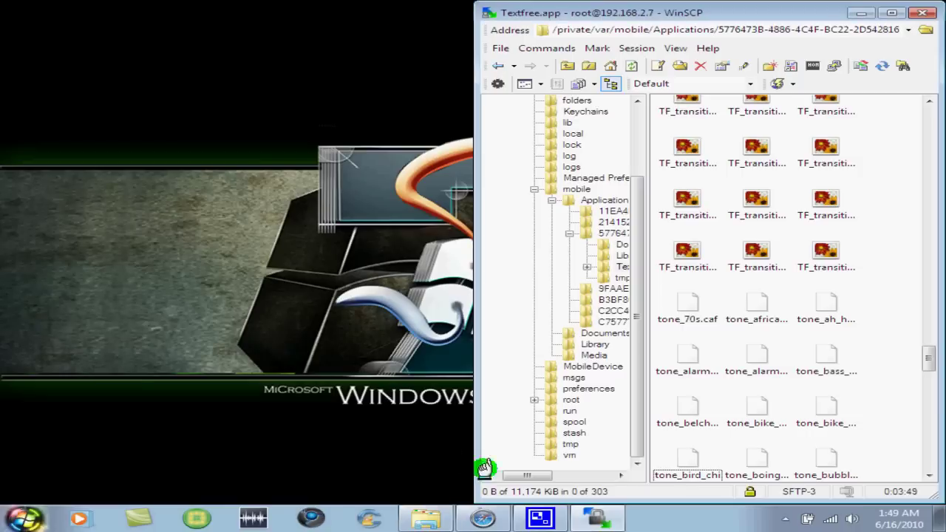
Step: In screensplitr, play the Bird Chirp preview in TextFree's Default Tone list
click(479, 519)
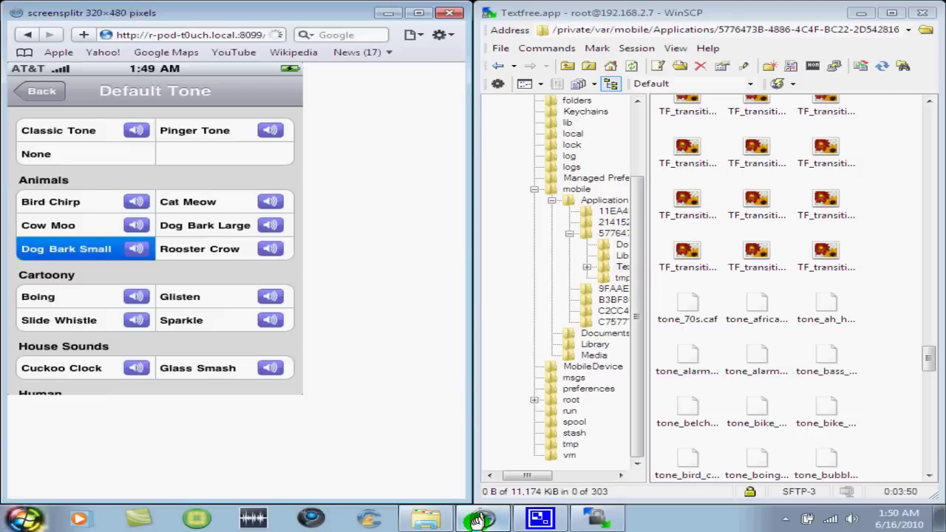
click(135, 187)
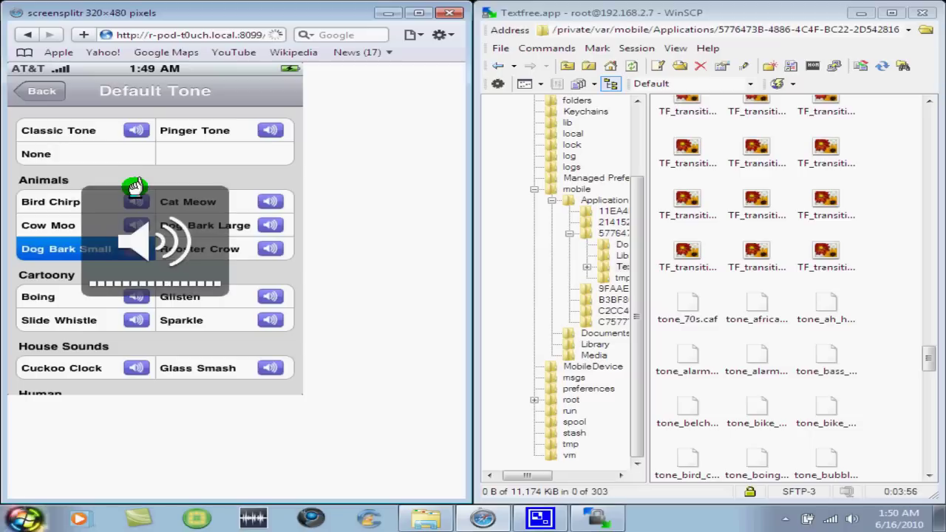